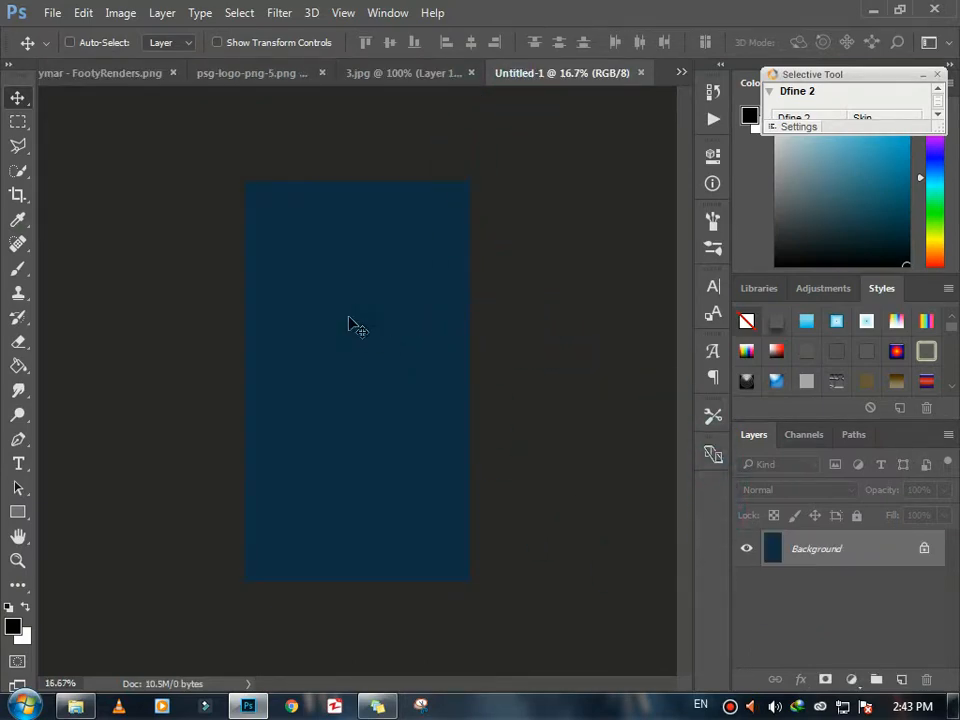
- Bring the player cutout from Neymar - FootyRenders.png into Untitled-1, scale it to about 137%, and place it in the lower part of the canvas
left_click(144, 73)
left_click_drag(260, 250, 352, 432)
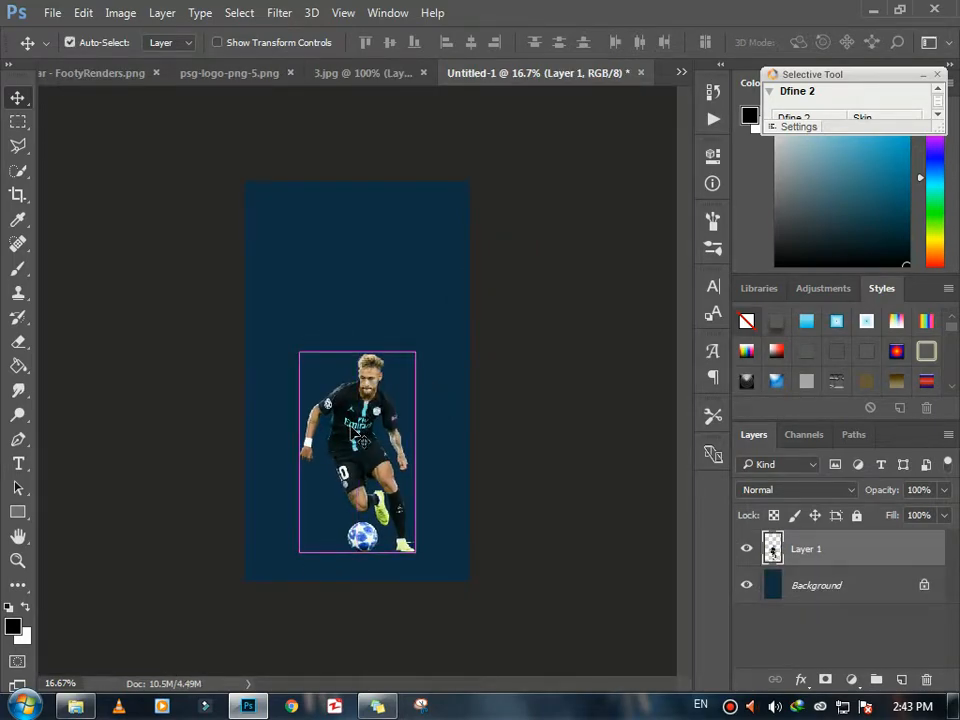
key("ctrl+t")
left_click_drag(298, 351, 257, 278)
left_click_drag(367, 448, 380, 455)
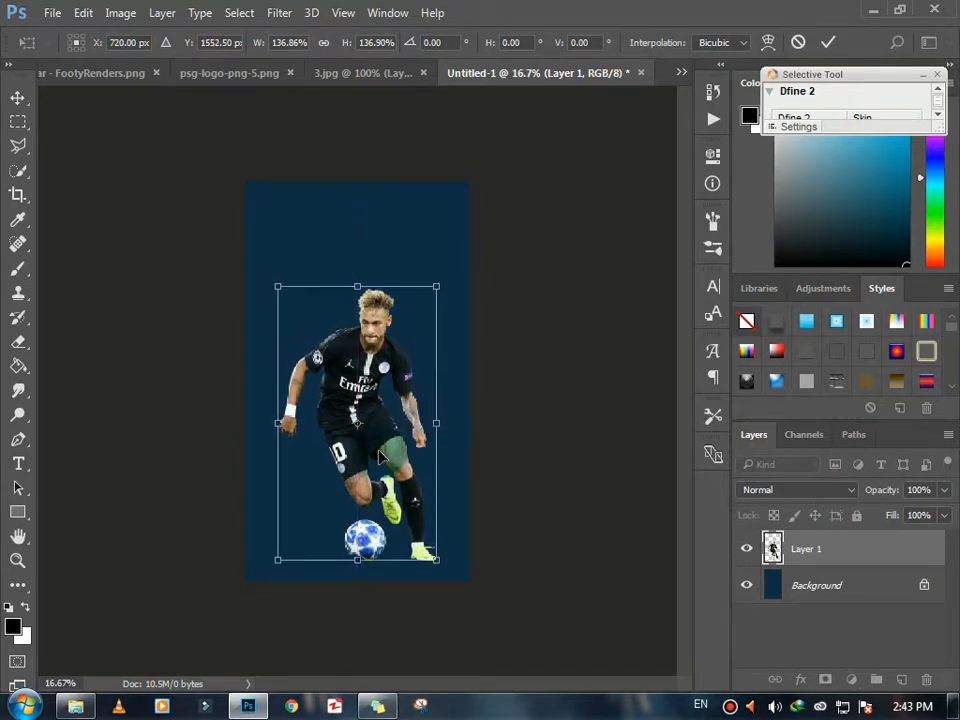
key("Return")
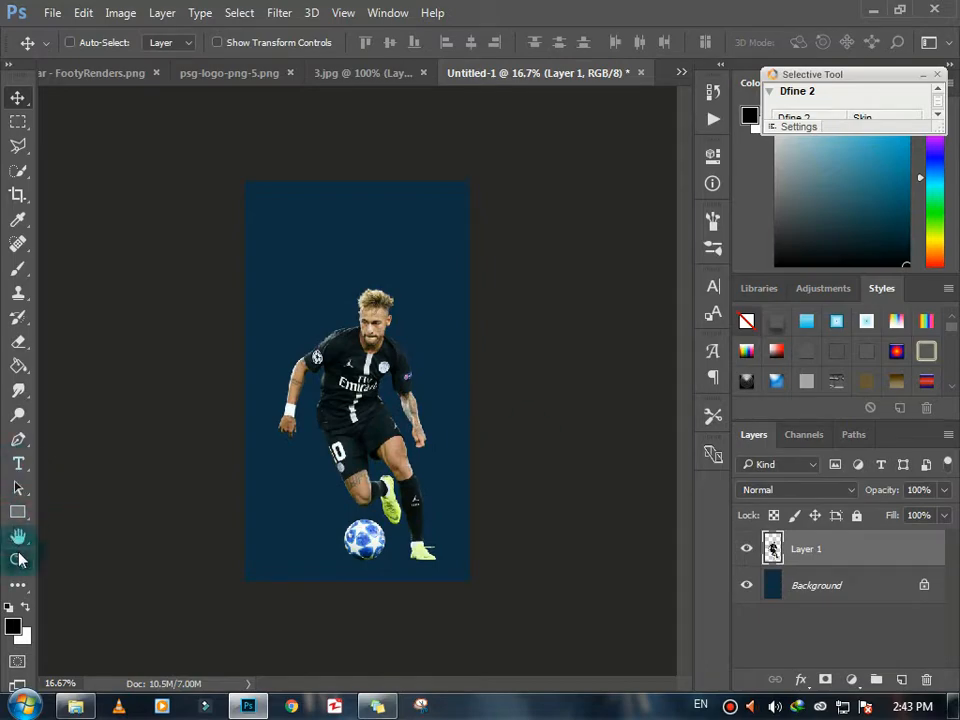
- Convert the locked Background into a regular layer
left_click(18, 560)
left_click(294, 338)
left_click(786, 594)
double_click(860, 597)
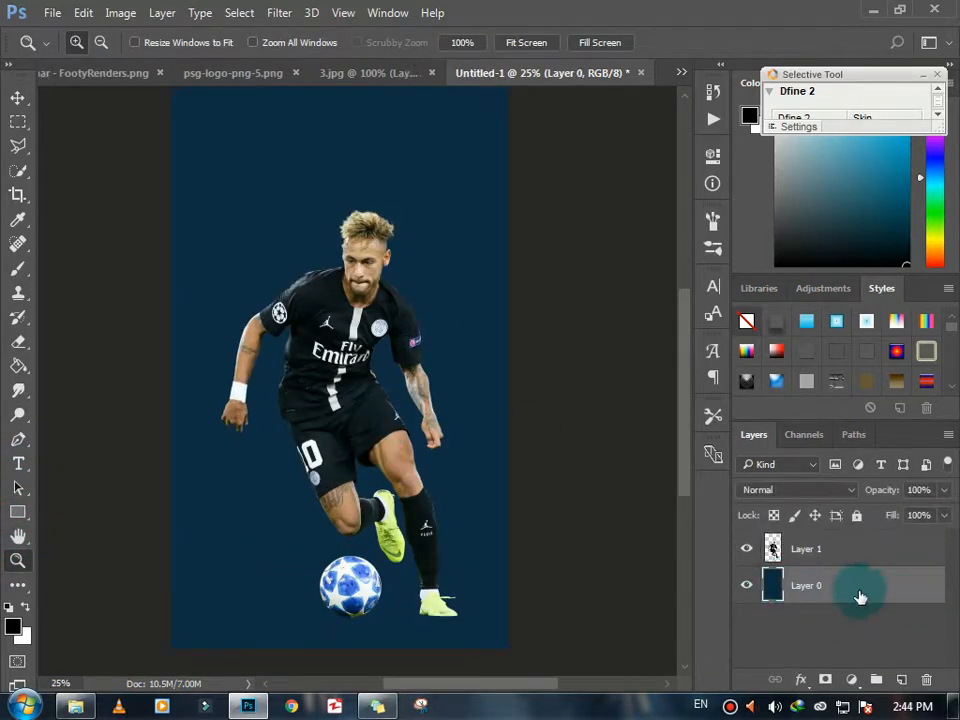
- Set the foreground color to dark blue #17262f and fill the background layer with it
left_click(778, 587)
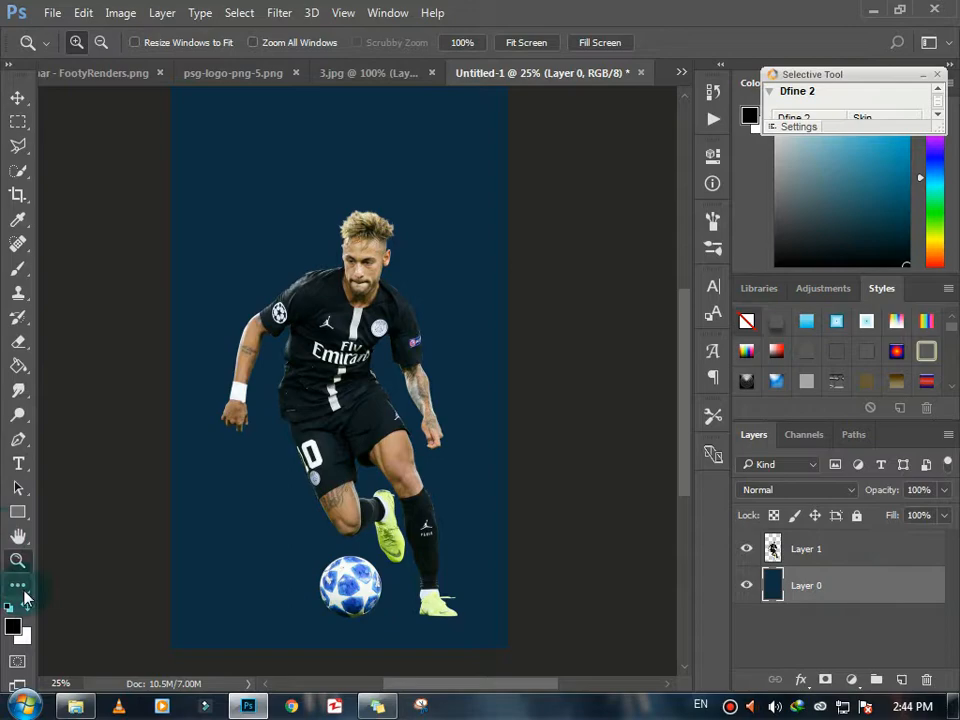
left_click(13, 626)
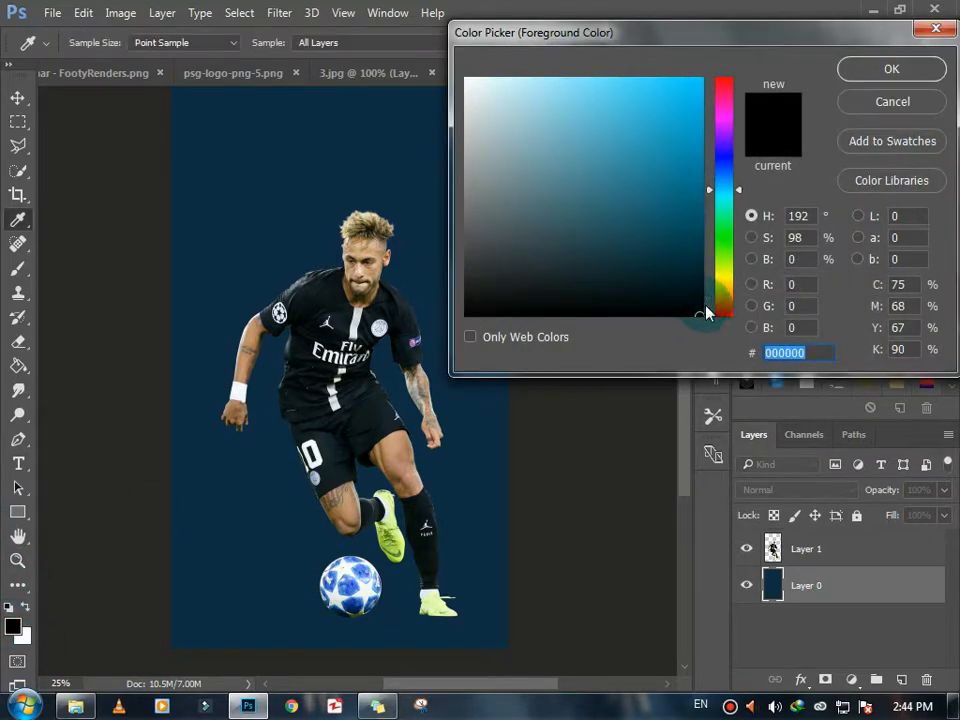
left_click(689, 262)
mouse_move(689, 262)
left_mouse_down()
mouse_move(562, 313)
mouse_move(585, 270)
left_mouse_up()
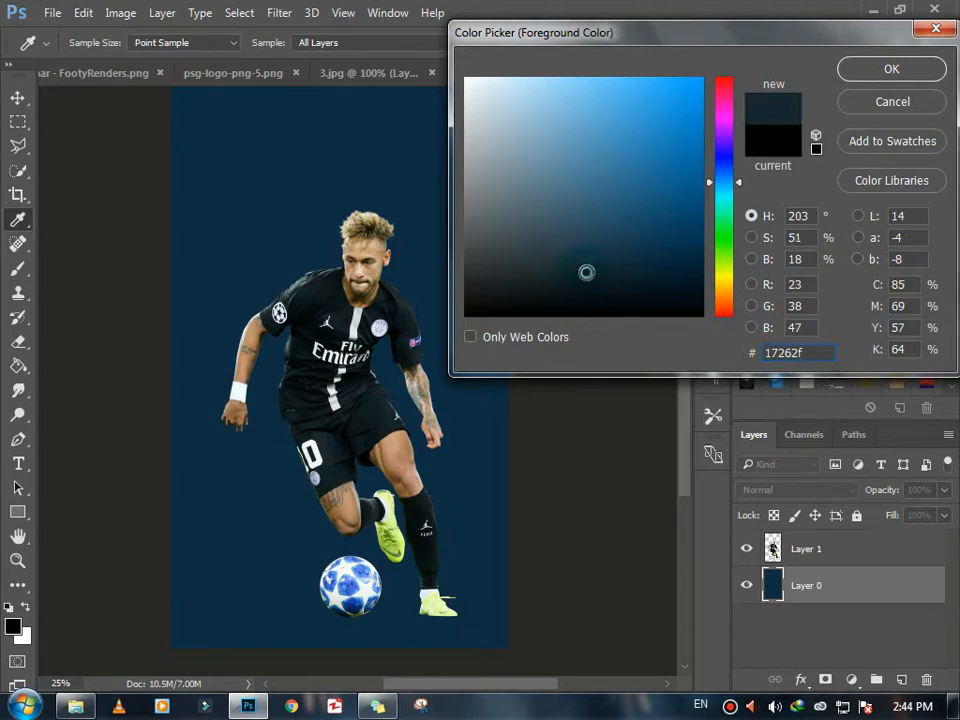
left_click(891, 68)
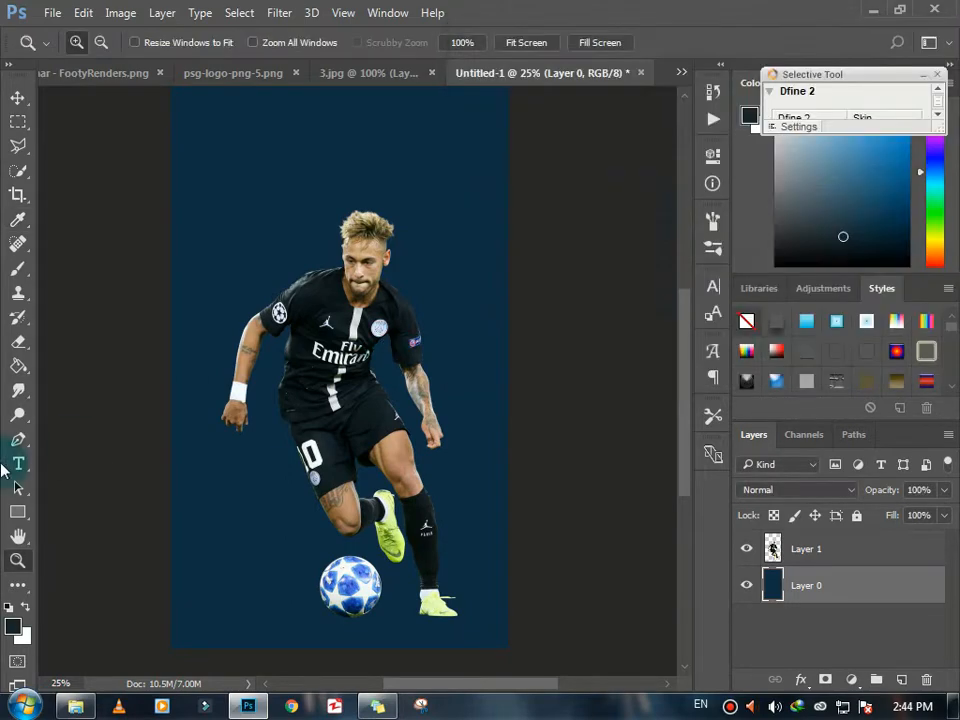
left_click(18, 365)
left_click(18, 97)
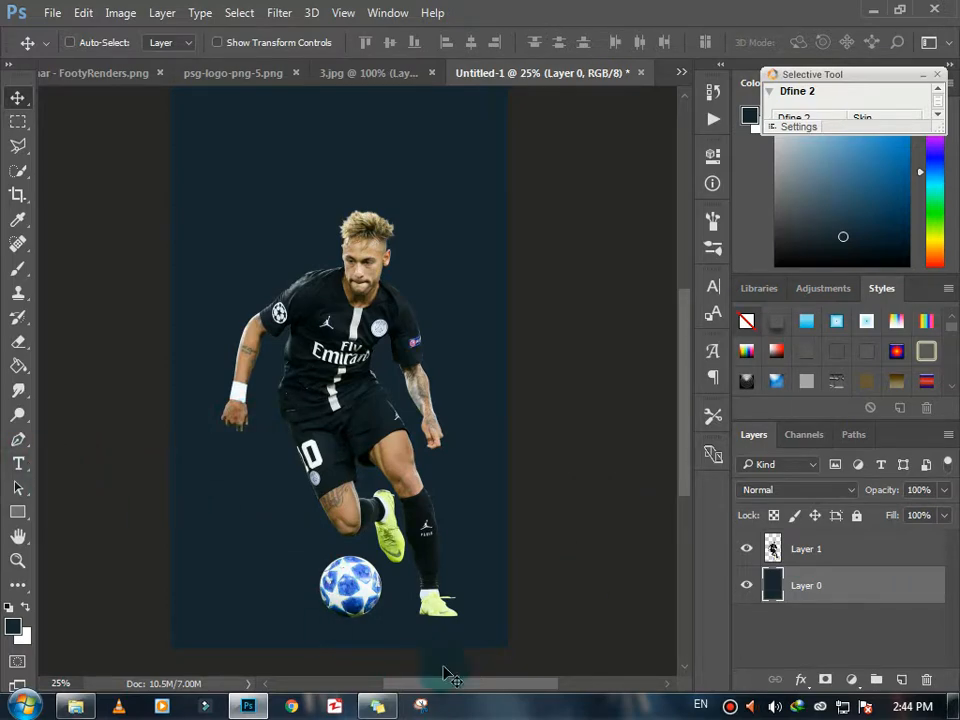
- Add a new layer between the player and background and paint a soft black spot beneath the ball with a 175 px brush
left_click(868, 560)
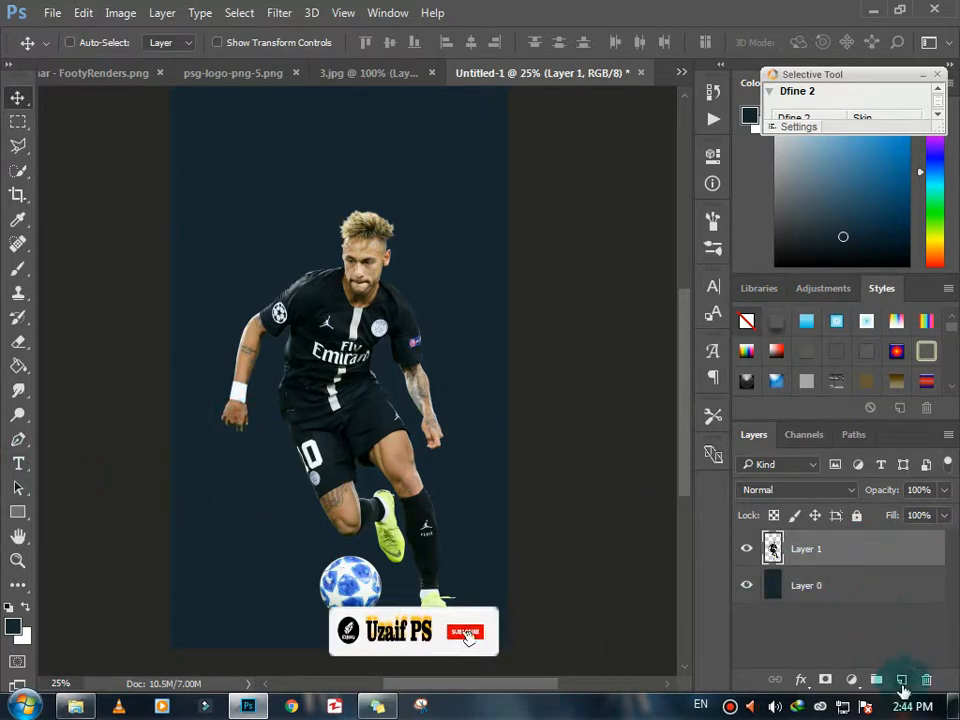
left_click(880, 588)
left_click(900, 680)
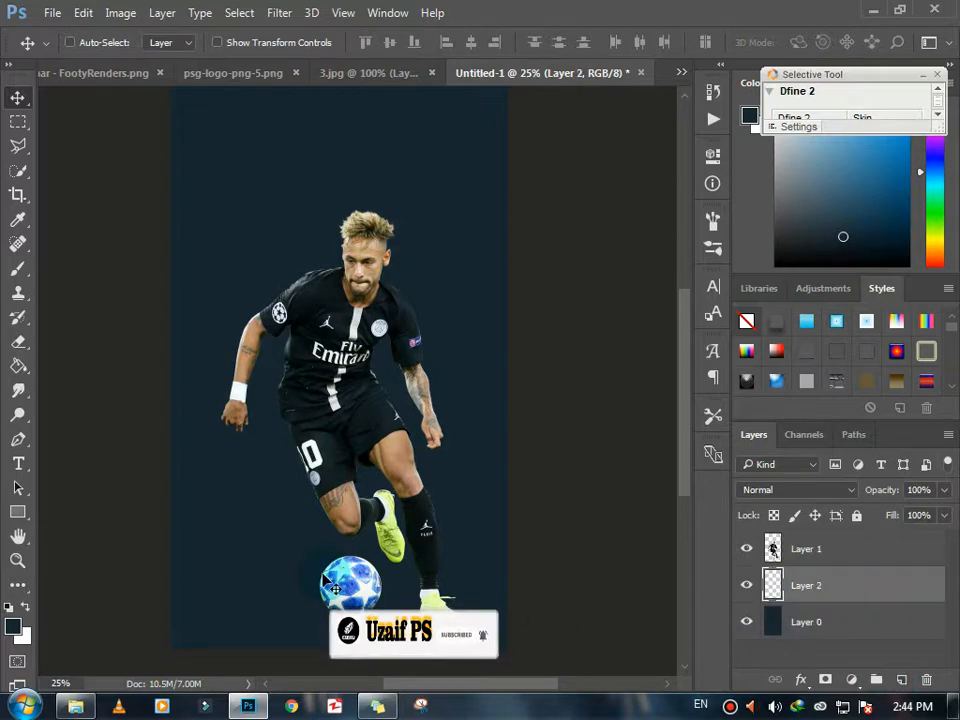
left_click(18, 268)
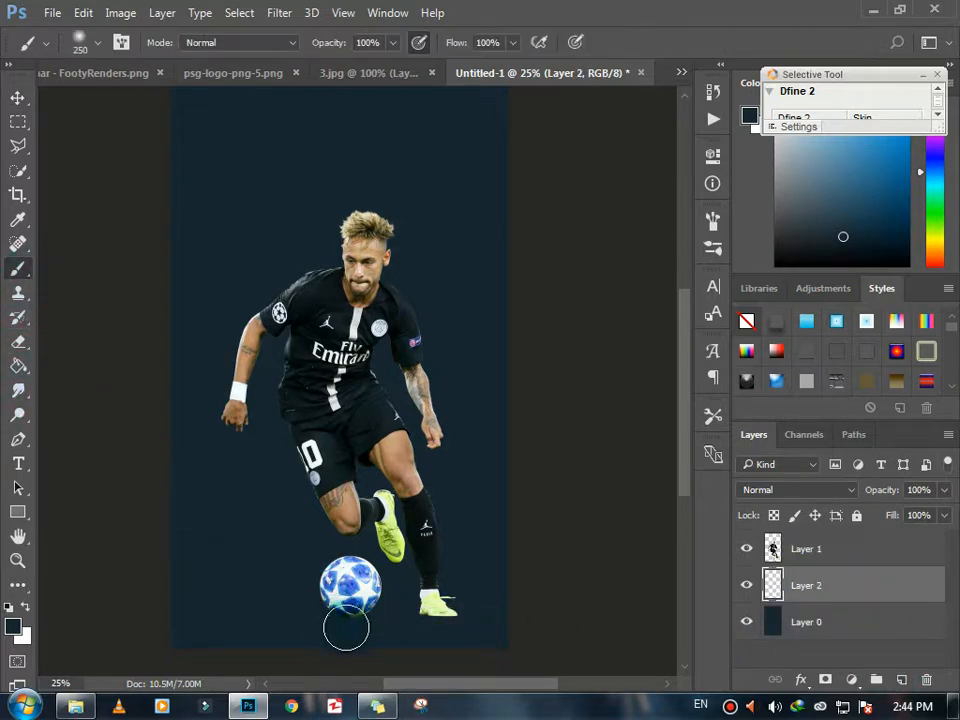
left_click(11, 607)
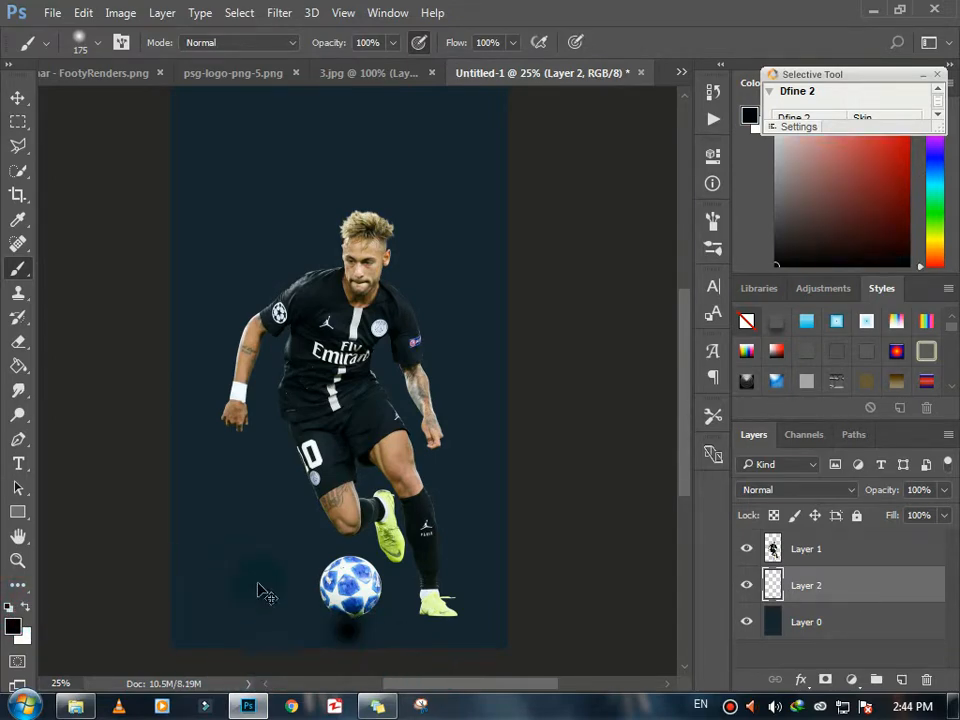
- Stretch the black spot to about 329% width and position it as a ground shadow under the ball
key("ctrl+t")
left_click_drag(381, 624, 529, 621)
left_click_drag(452, 639, 381, 624)
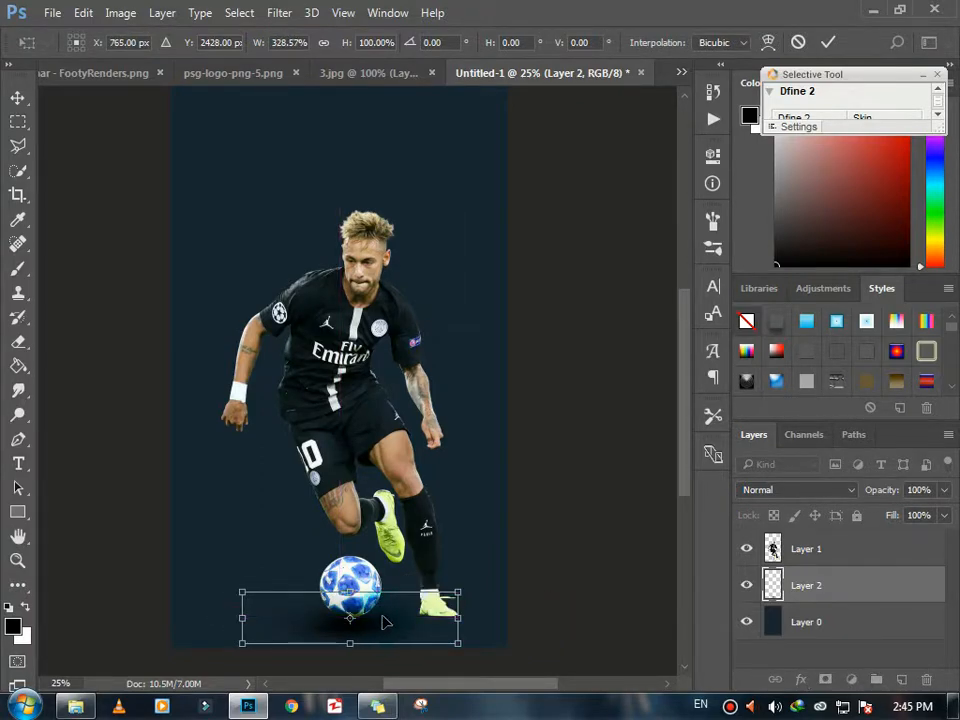
key("Return")
- Paint a soft black spot under the player's standing shoe on another new layer and transform it into a wide, flat shadow
key("b")
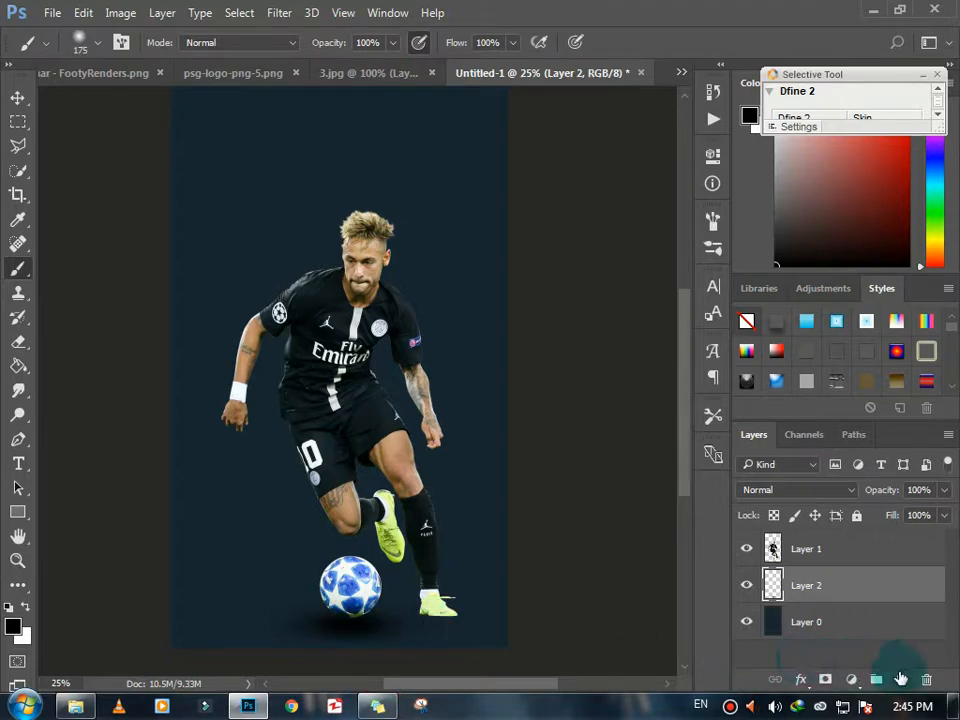
key("ctrl+shift+alt+n")
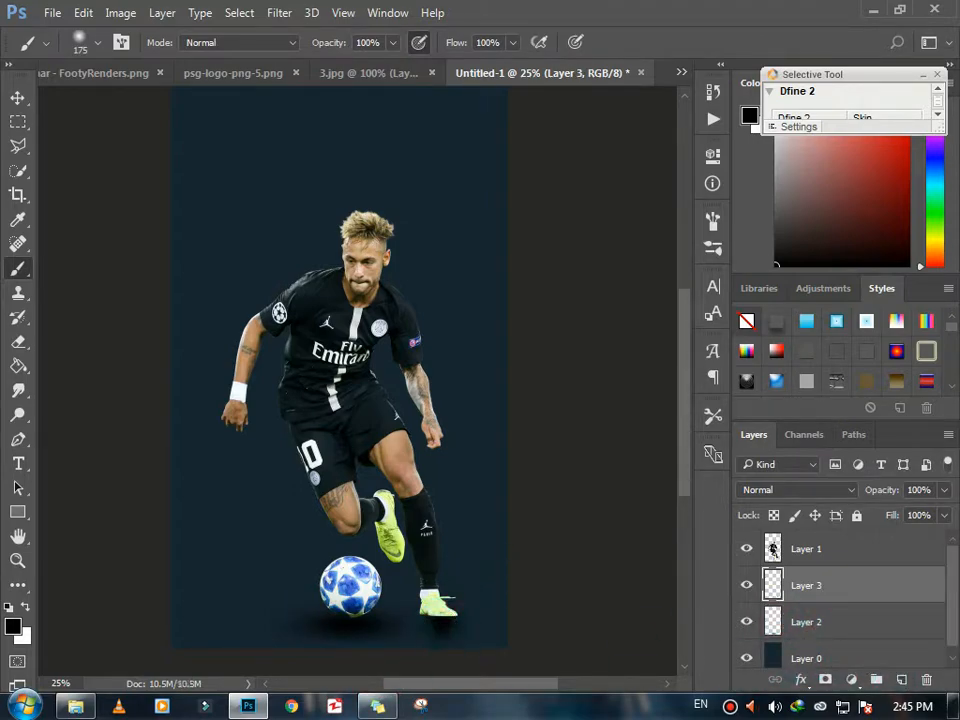
key("ctrl+t")
left_click_drag(405, 621, 360, 621)
mouse_move(475, 620)
left_mouse_down()
mouse_move(508, 624)
mouse_move(457, 647)
left_mouse_up()
key("Return")
key("b")
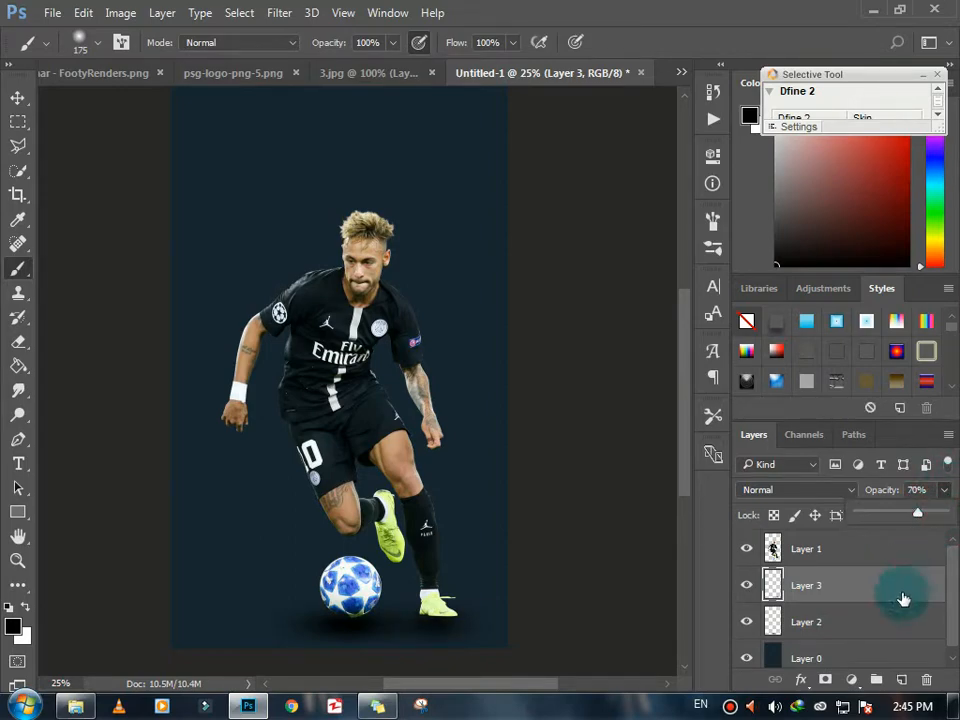
- Reduce the opacity of both the ball shadow and shoe shadow layers to 62%
mouse_move(902, 596)
left_mouse_down()
mouse_move(885, 583)
mouse_move(885, 536)
mouse_move(891, 591)
left_mouse_up()
left_click(881, 630)
left_click(943, 490)
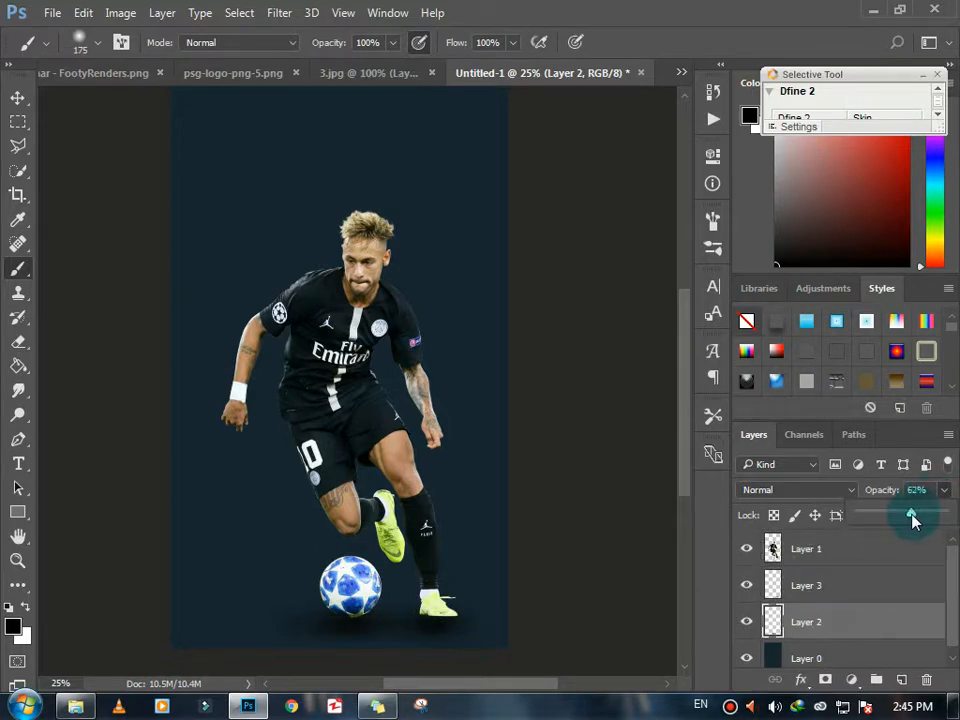
left_click(870, 583)
left_click(943, 490)
left_click_drag(919, 515, 914, 517)
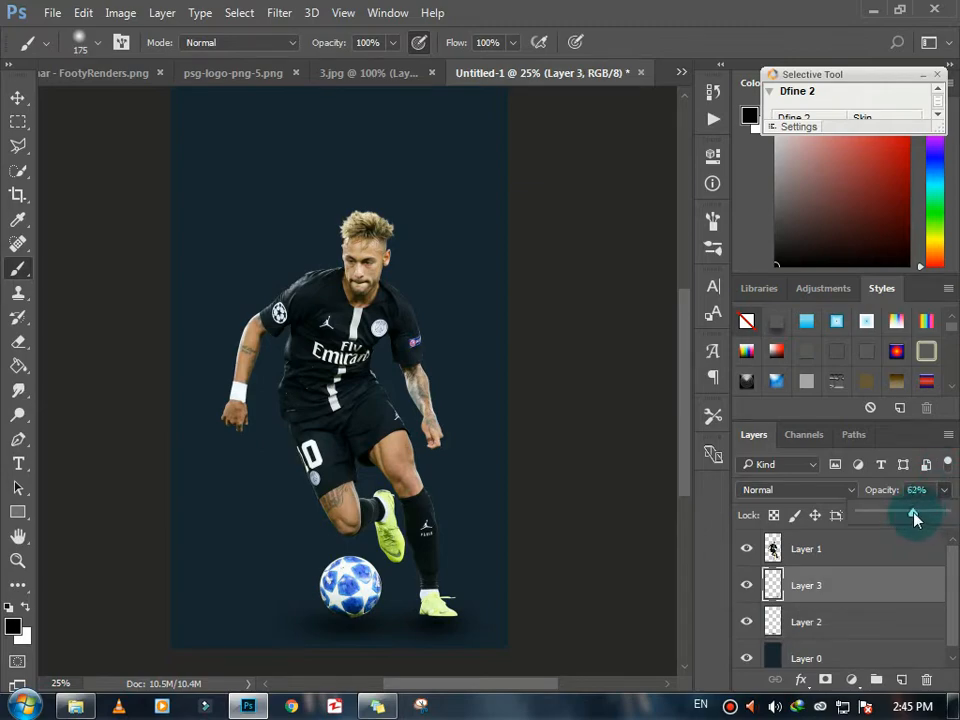
left_click(943, 490)
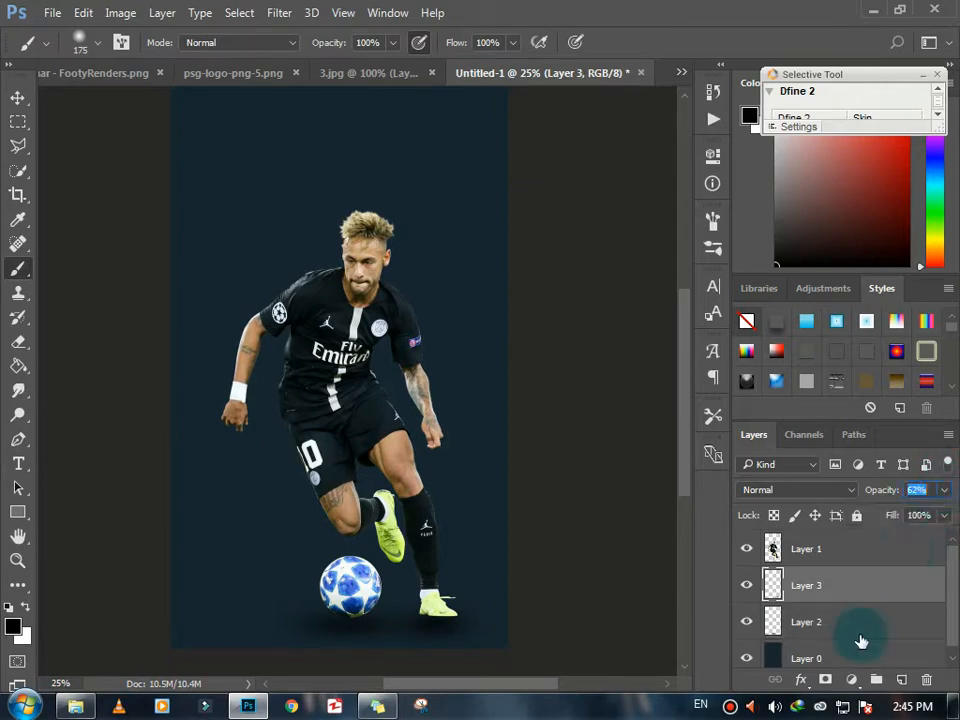
- Merge the player layer with the two shadow layers into one layer
left_click(842, 553, "shift")
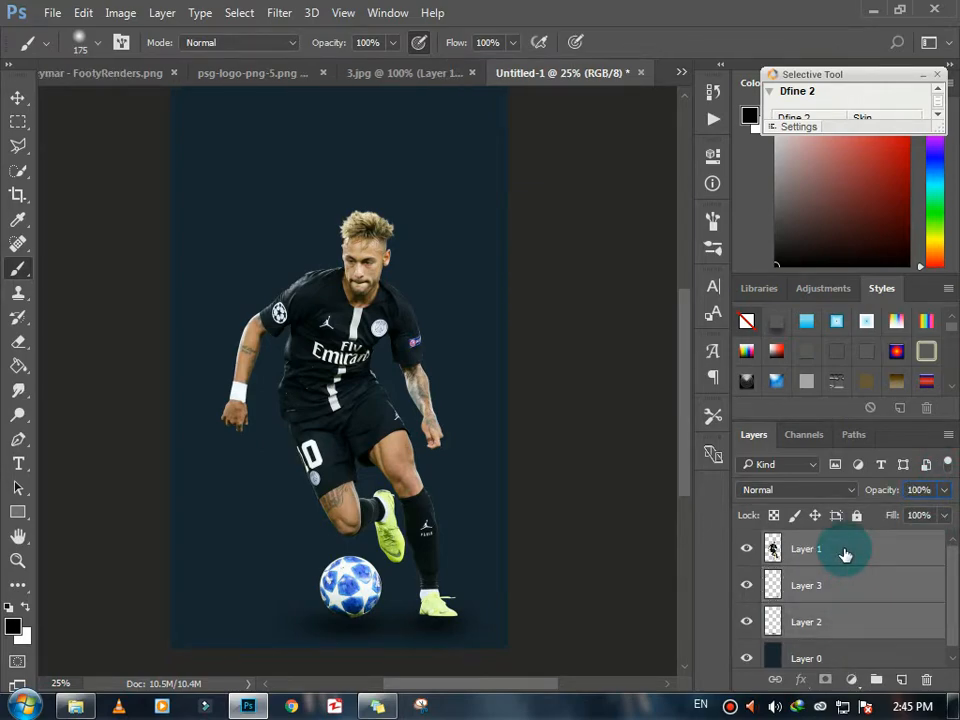
key("ctrl+e")
scroll(673, 437, "up", 4)
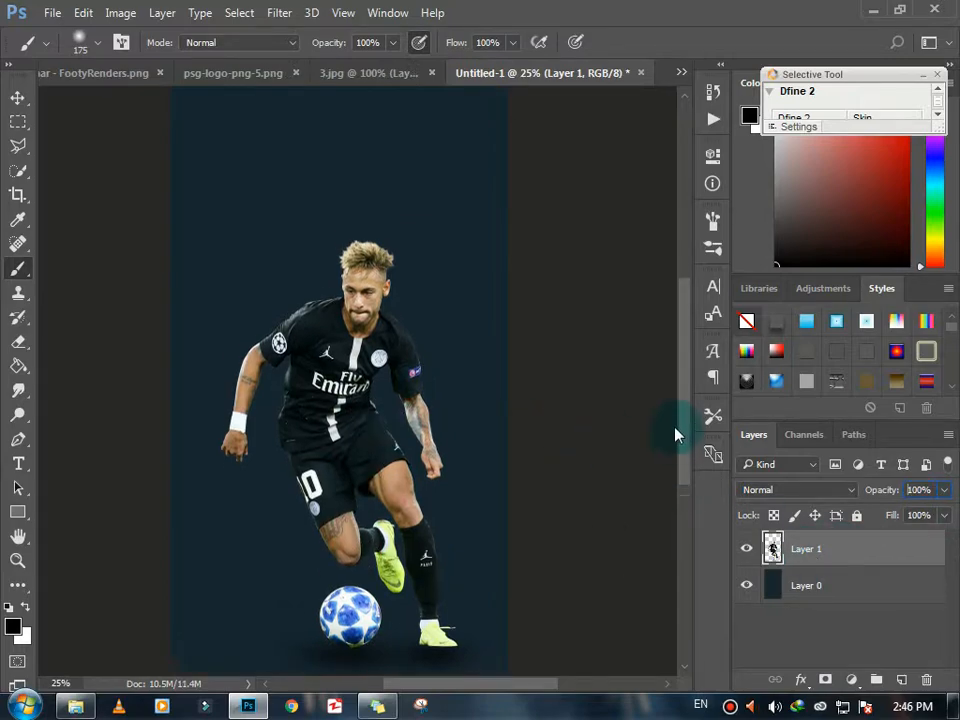
scroll(671, 418, "down", 1)
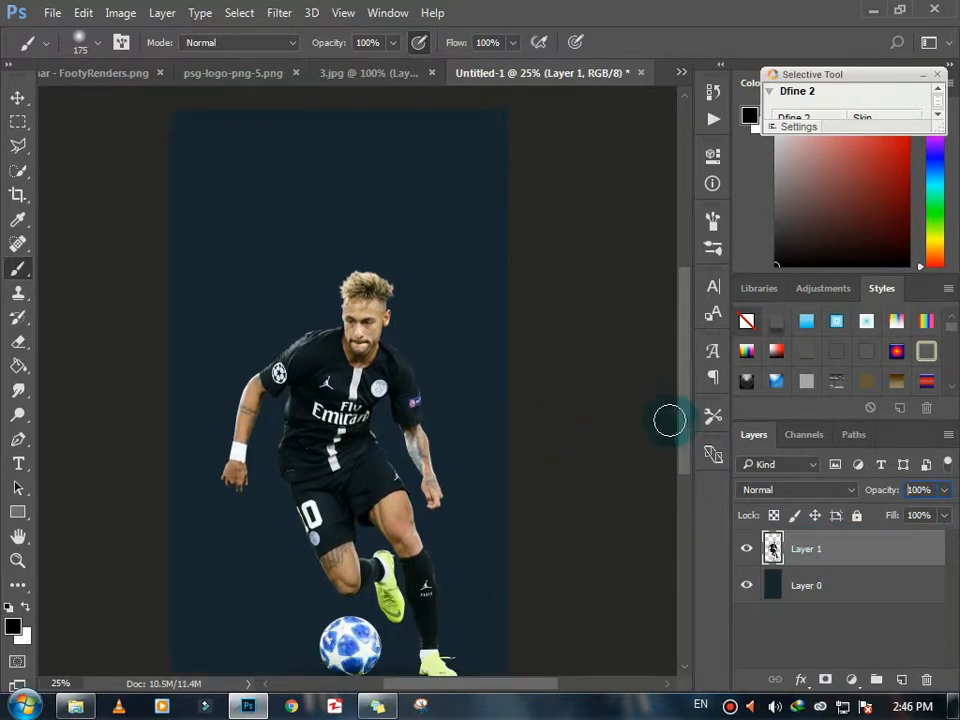
- Try to copy the Paris Saint-Germain logo from psg-logo-png-5.png directly into the Untitled-1 document
left_click(368, 75)
key("v")
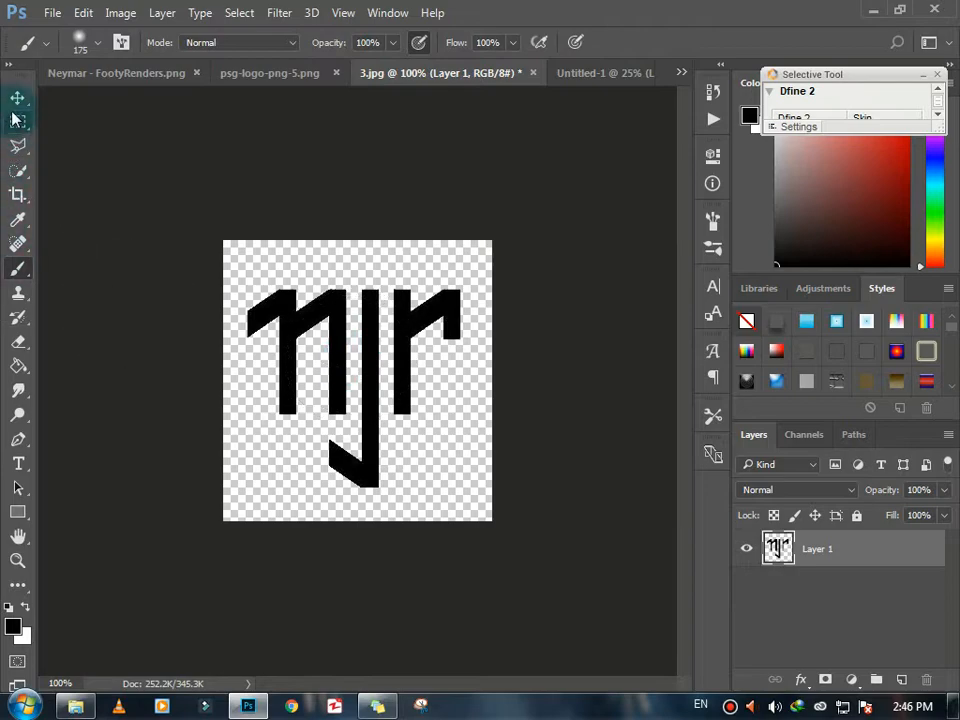
left_click(254, 75)
left_click_drag(343, 306, 381, 262)
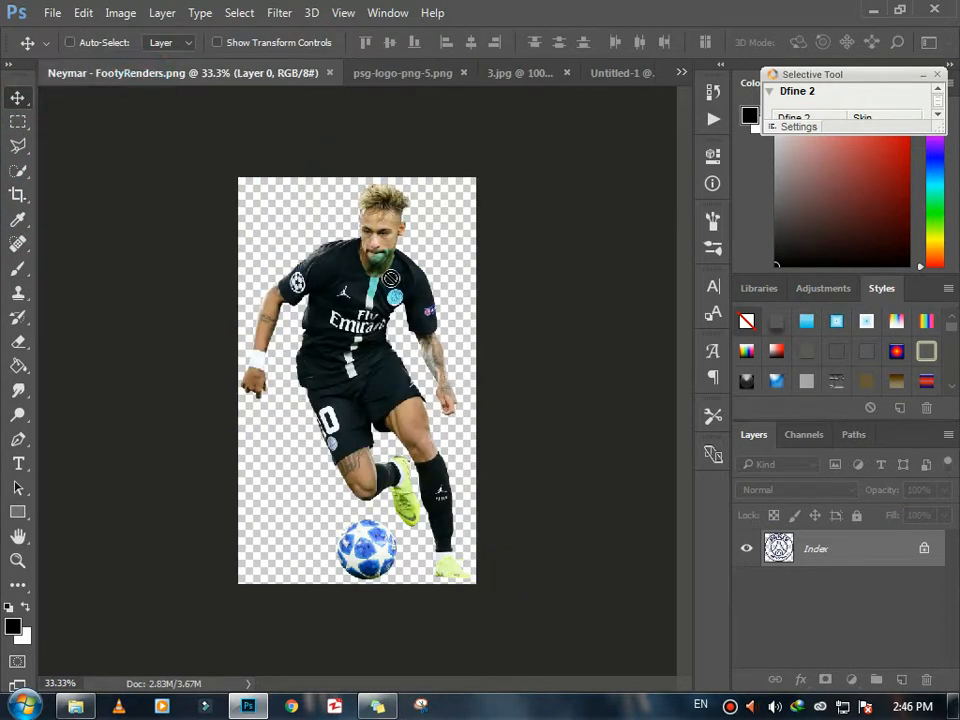
left_click_drag(632, 78, 355, 285)
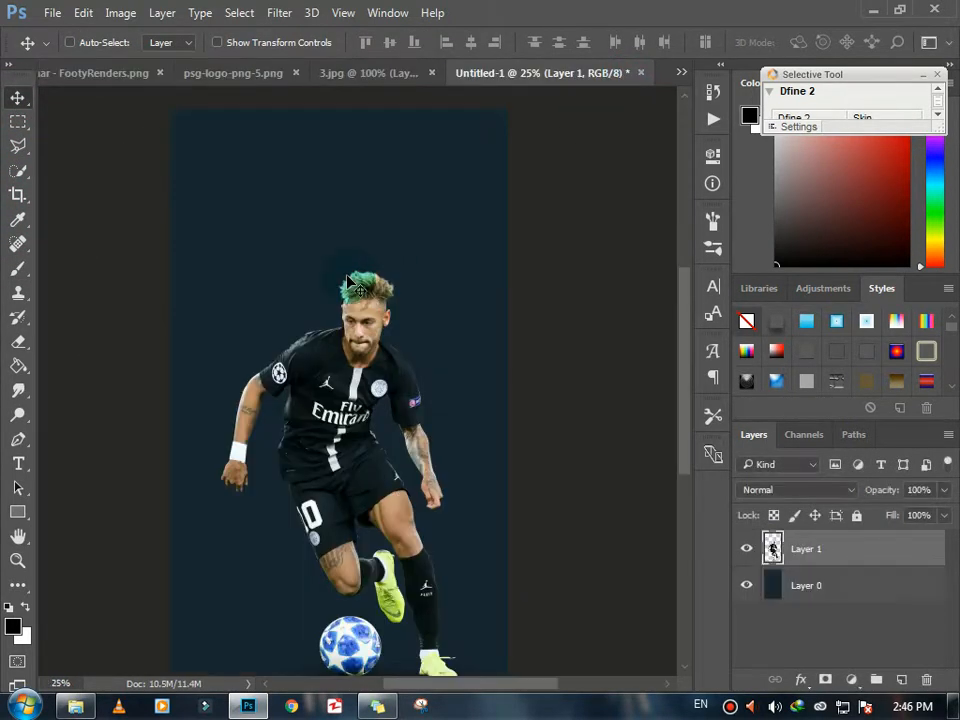
left_click(189, 77)
left_click_drag(406, 207, 433, 289)
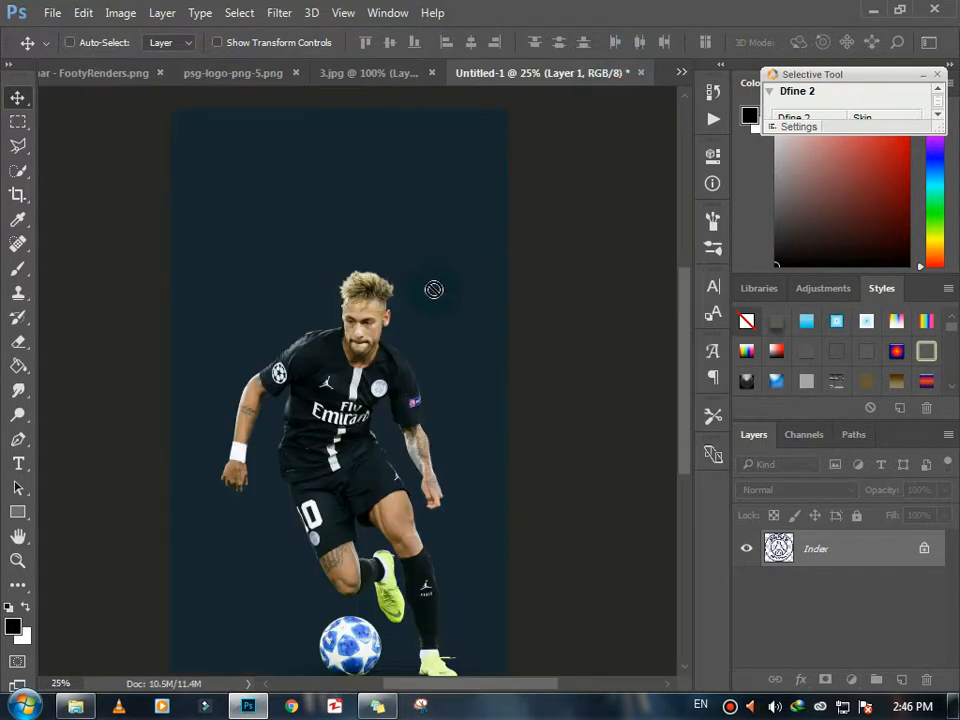
left_click_drag(280, 292, 279, 298)
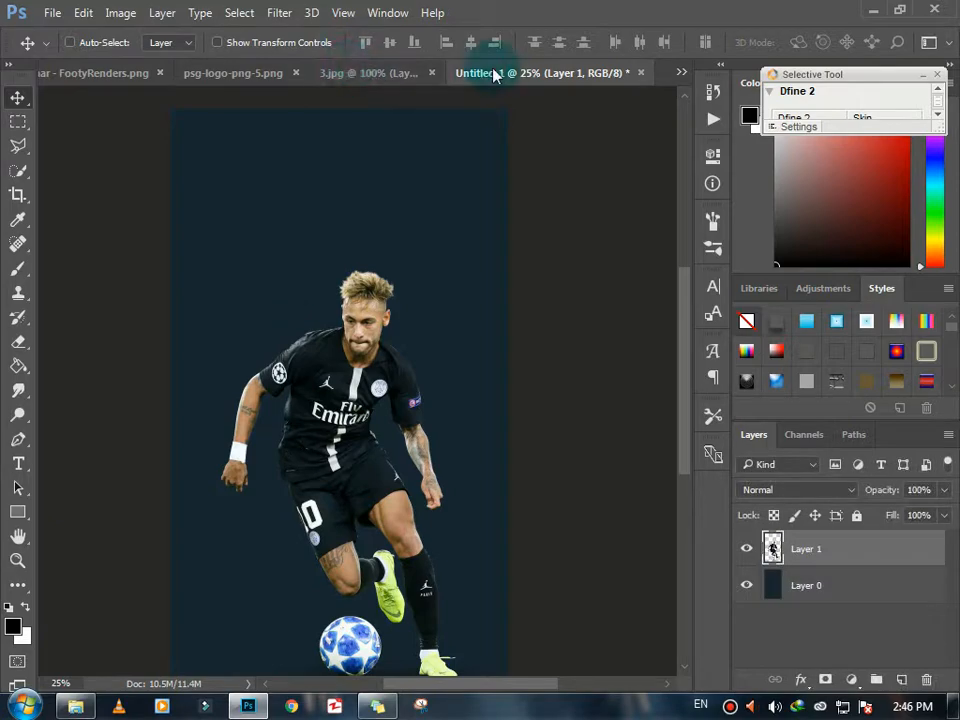
- Close the Neymar - FootyRenders.png and psg-logo-png-5.png documents
left_click(375, 73)
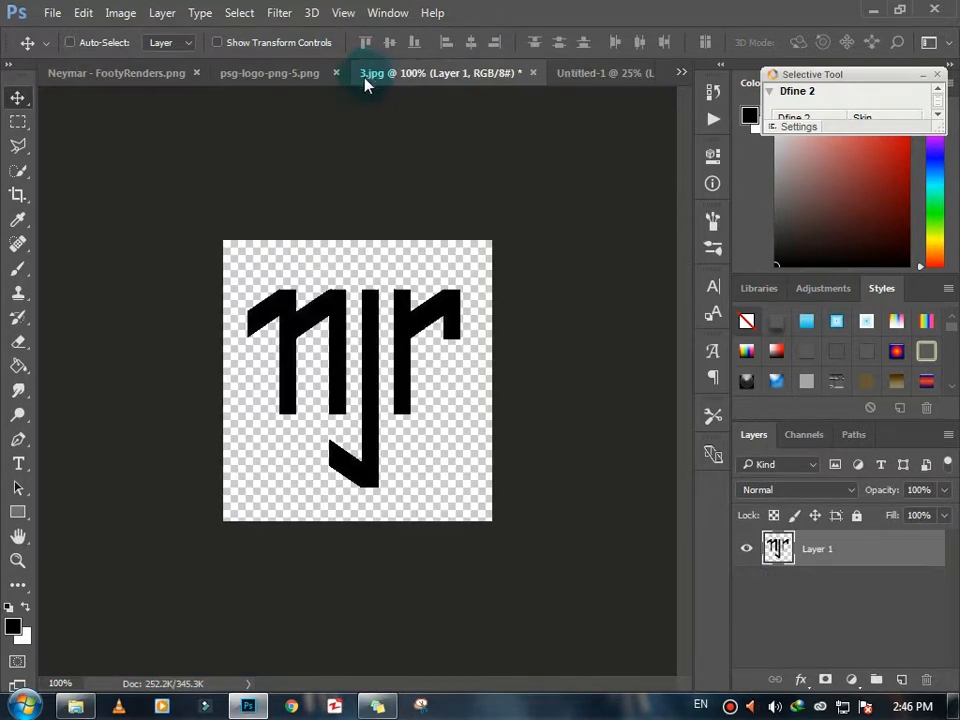
left_click(255, 73)
left_click(280, 380)
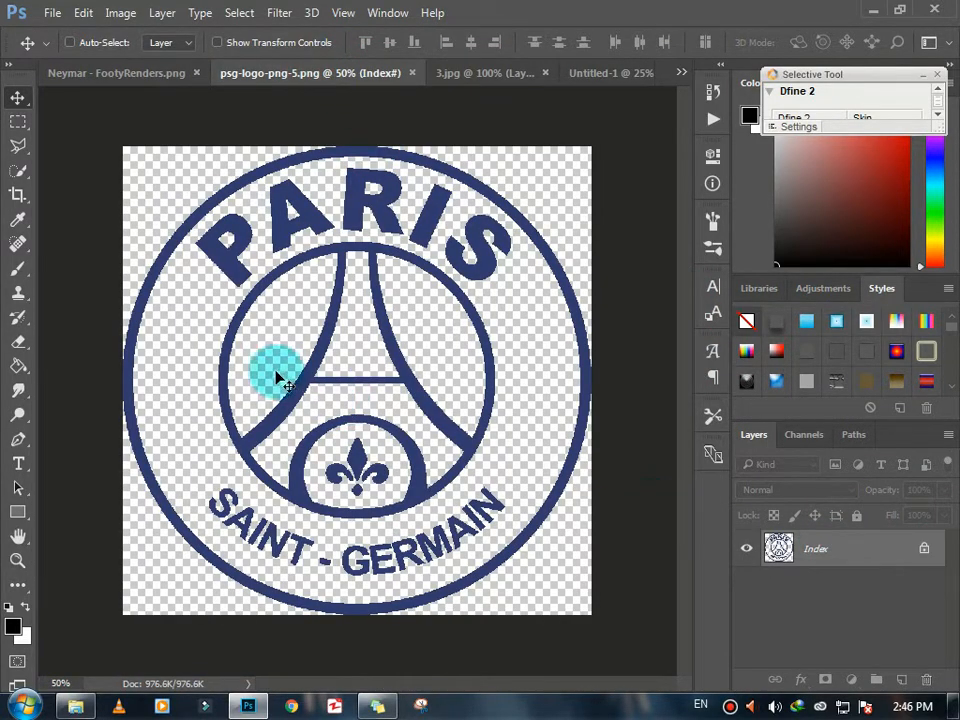
left_click(352, 452)
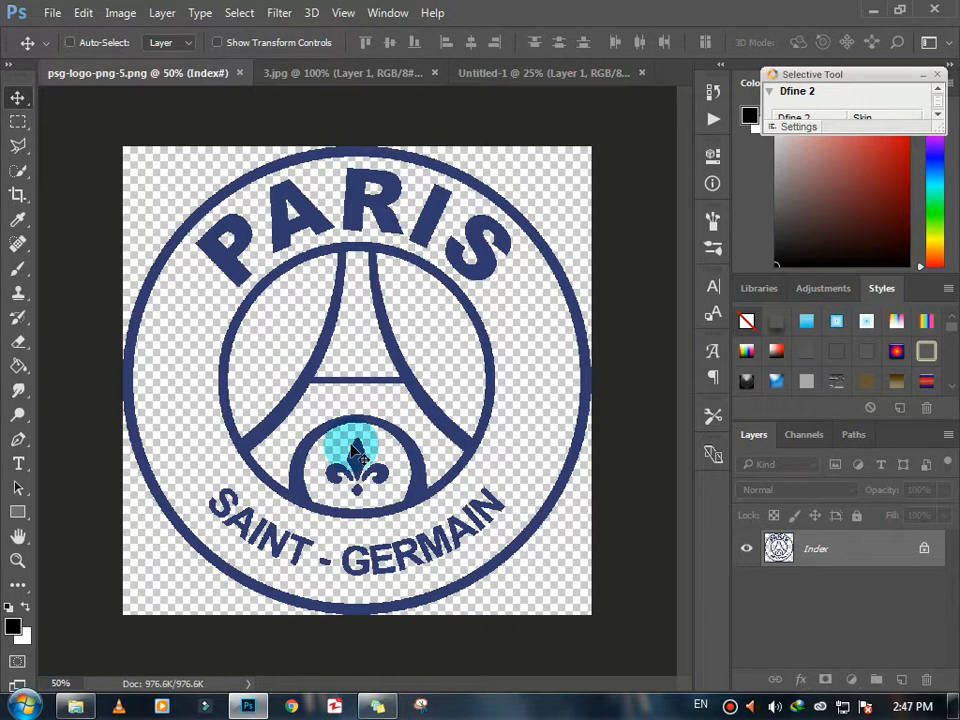
left_click(239, 73)
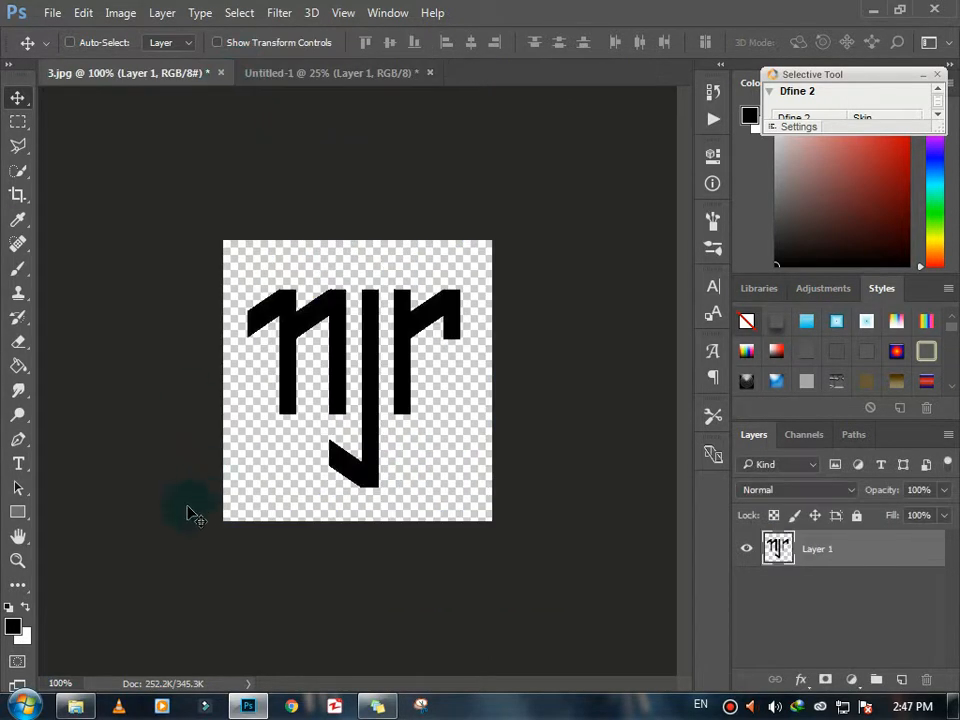
- Place the psg-logo-png-5 file from the file explorer into Untitled-1, positioned over the player's head and upper body
left_click(322, 66)
left_click(75, 706)
left_click_drag(874, 296, 296, 312)
left_click_drag(331, 403, 335, 350)
key("Return")
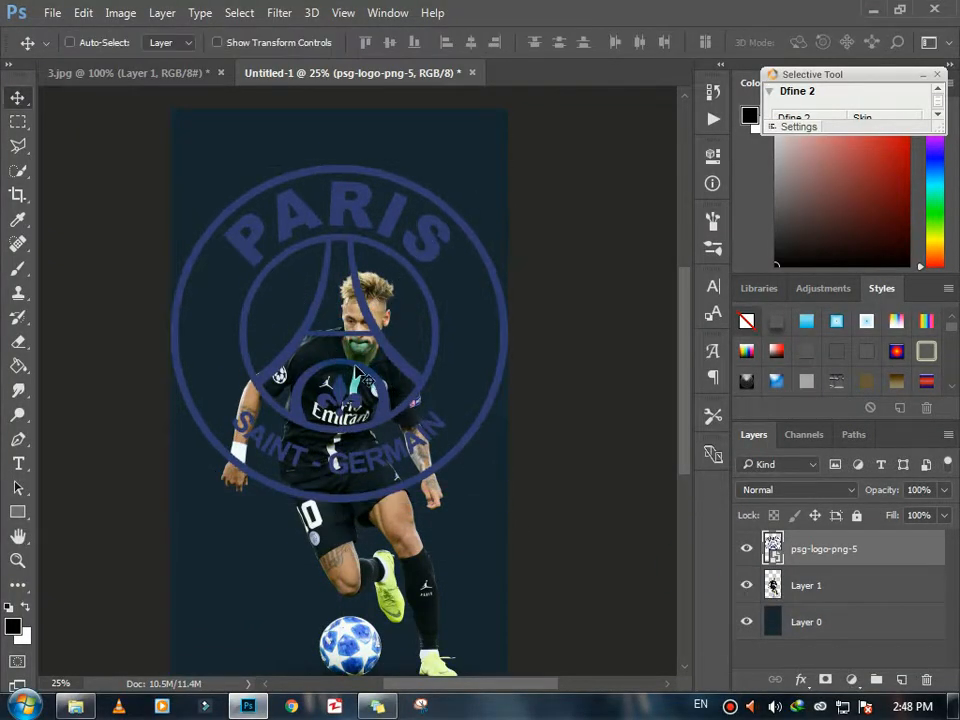
- Rasterize the psg-logo-png-5 smart object layer
left_click(856, 553)
right_click(805, 548)
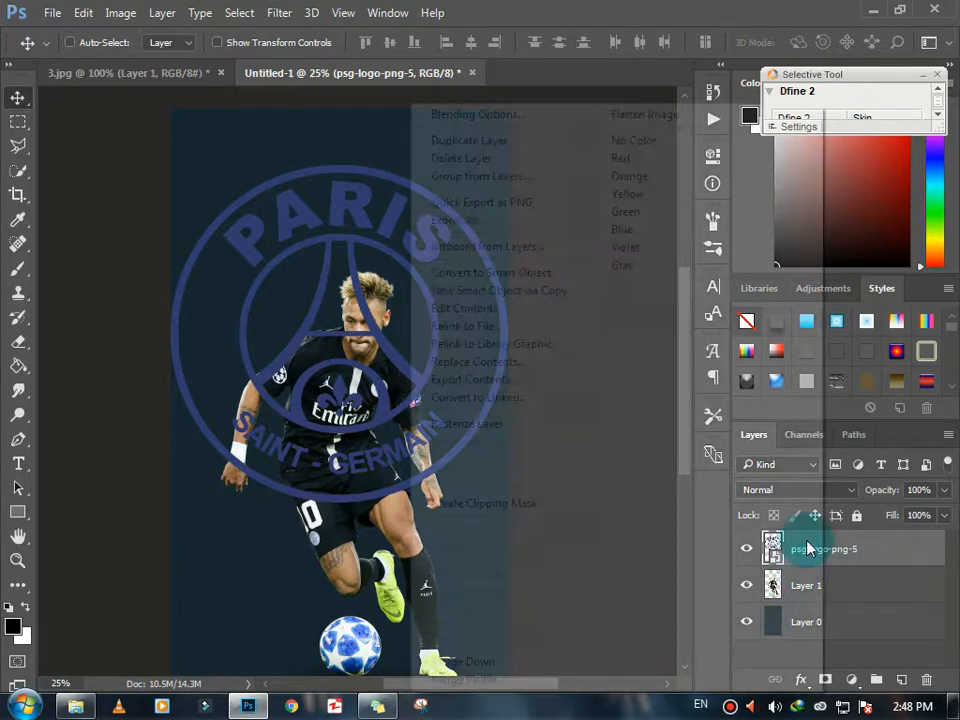
left_click(489, 424)
- Give the Paris Saint-Germain logo layer a white Color Overlay and a white Drop Shadow with 63% opacity and 32 px size
double_click(918, 563)
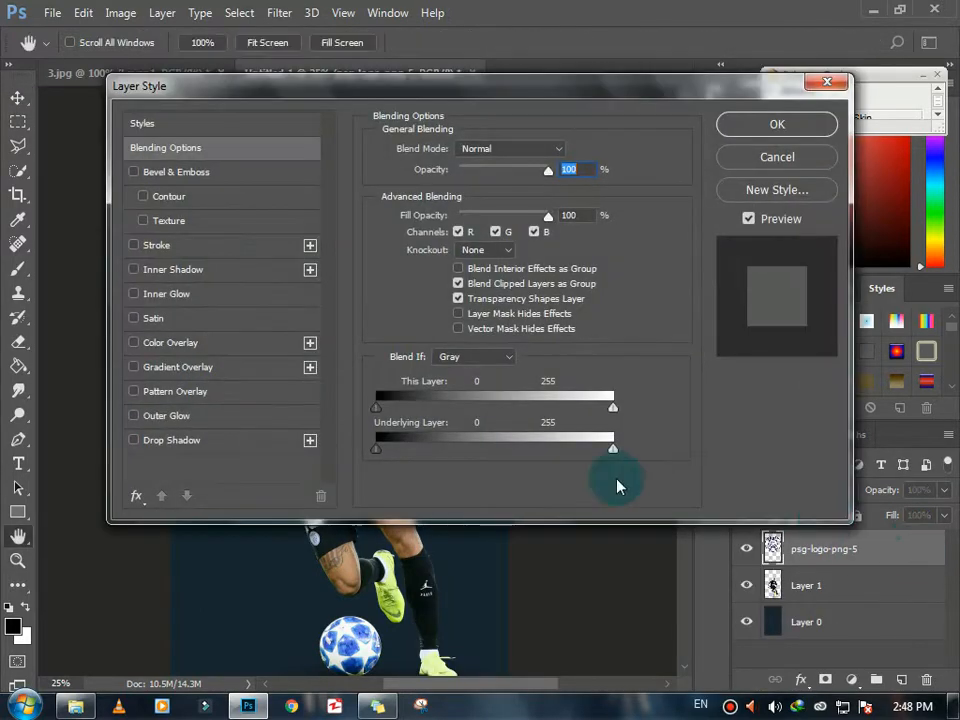
left_click(133, 343)
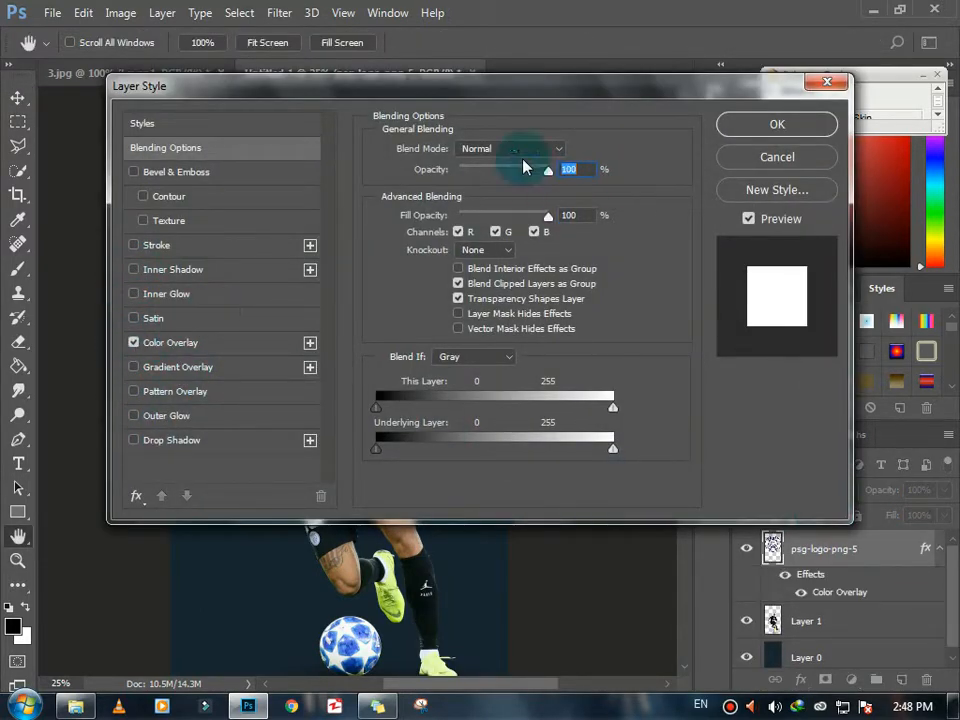
left_click(155, 343)
left_click(171, 441)
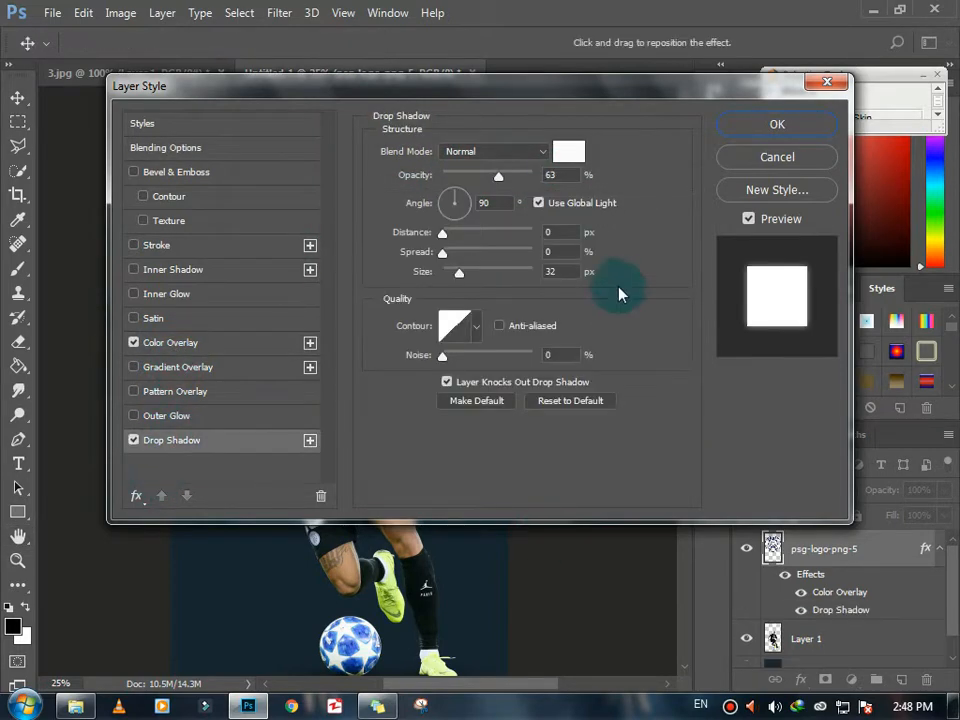
left_click_drag(283, 87, 726, 116)
left_click(577, 469)
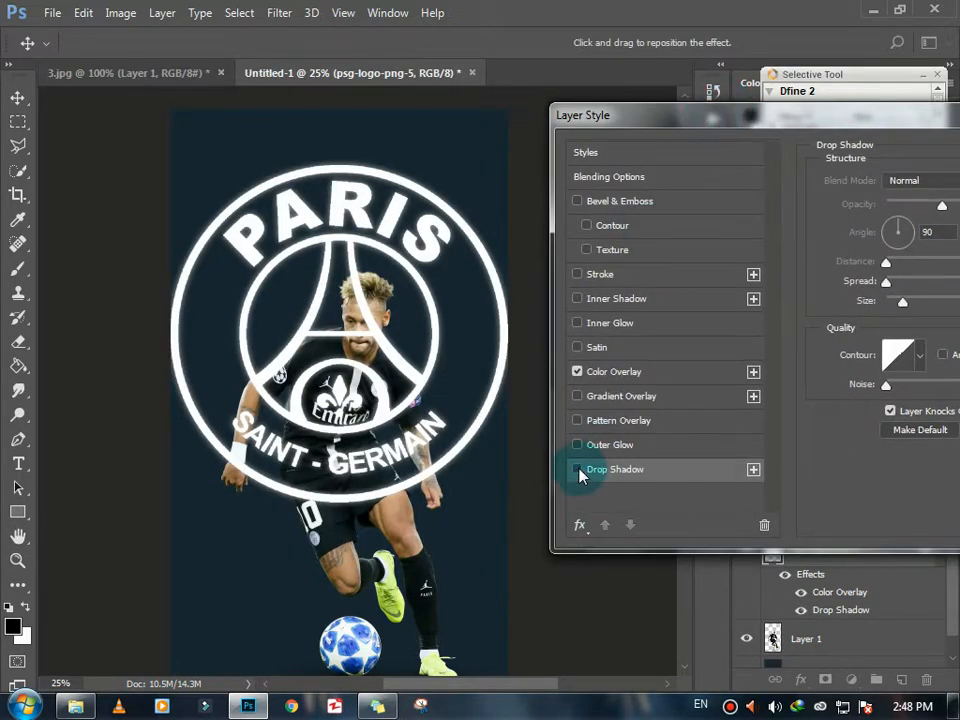
left_click_drag(880, 128, 759, 167)
left_click_drag(909, 163, 732, 200)
key("Return")
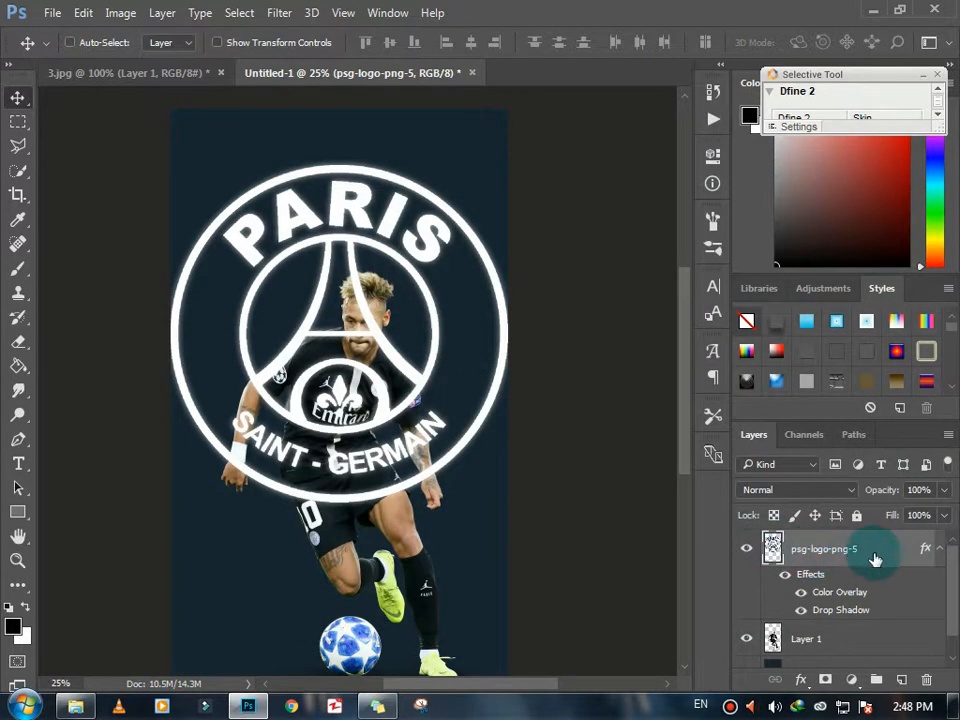
- Move the club logo layer beneath the player layer and scale it to about 78%, centred behind the player's head and torso
left_click_drag(875, 558, 876, 652)
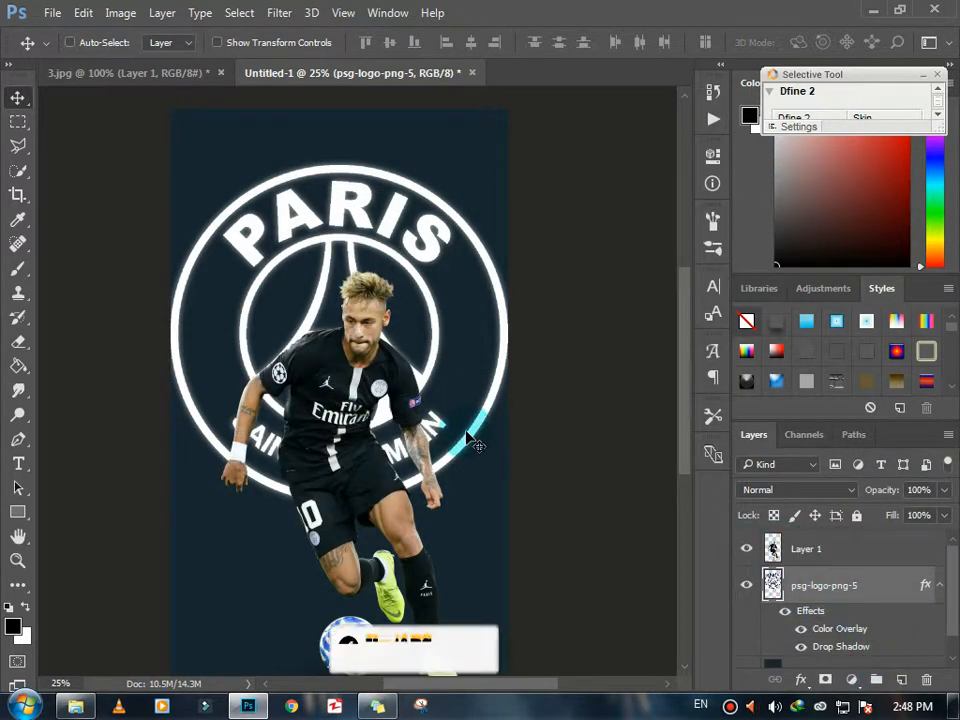
key("ctrl+t")
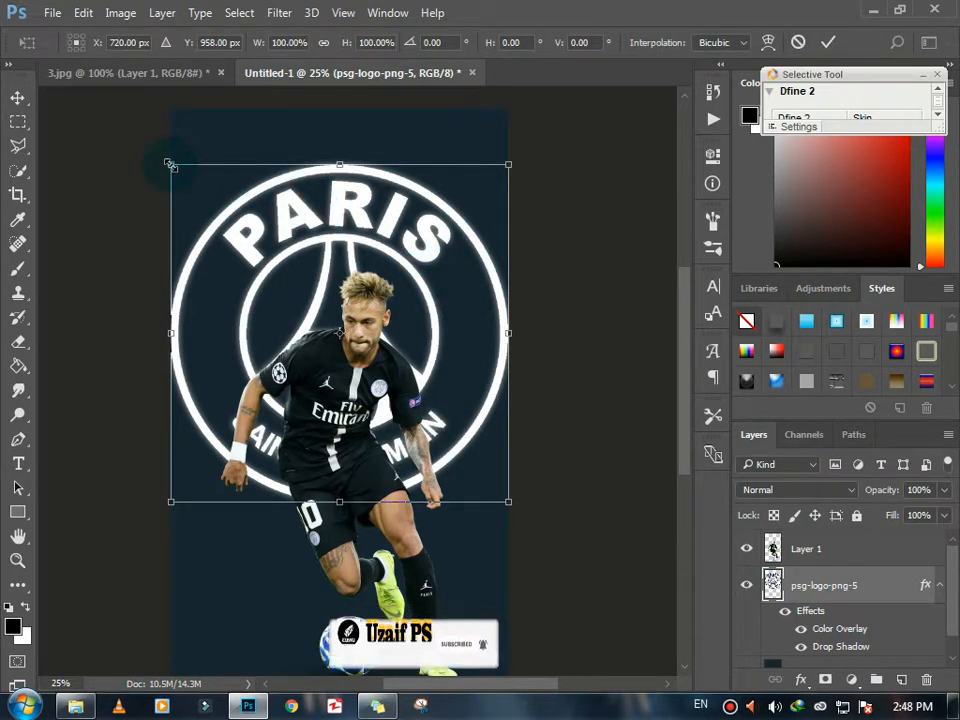
left_click_drag(167, 162, 245, 240)
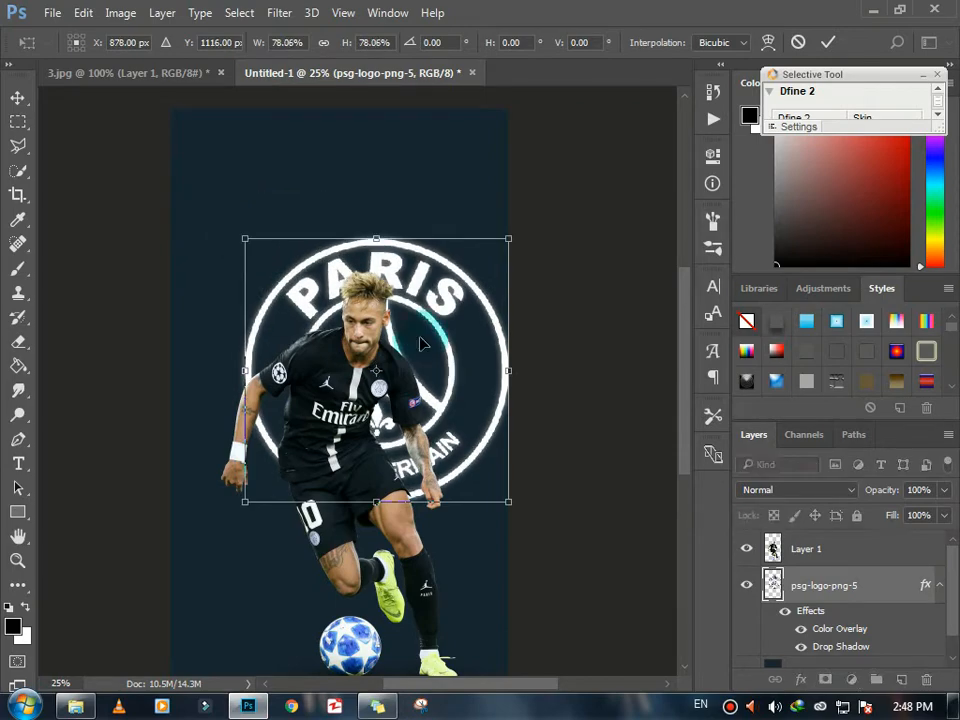
left_click_drag(420, 343, 390, 306)
key("Return")
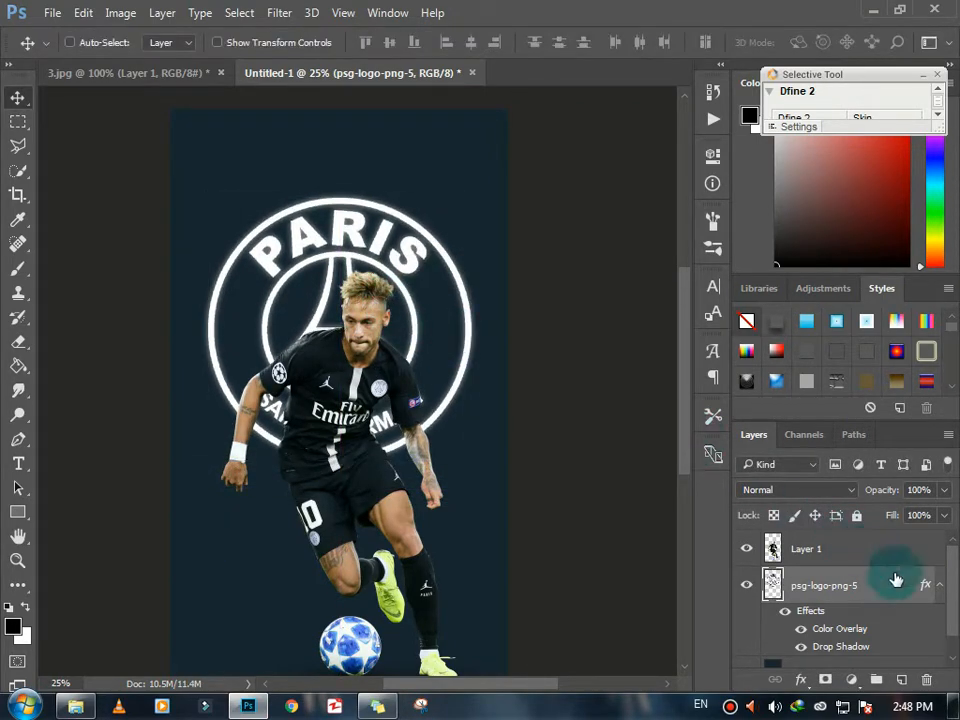
- Duplicate the club logo layer with its effects and merge the copy with the original into one layer
left_click_drag(894, 582, 900, 615)
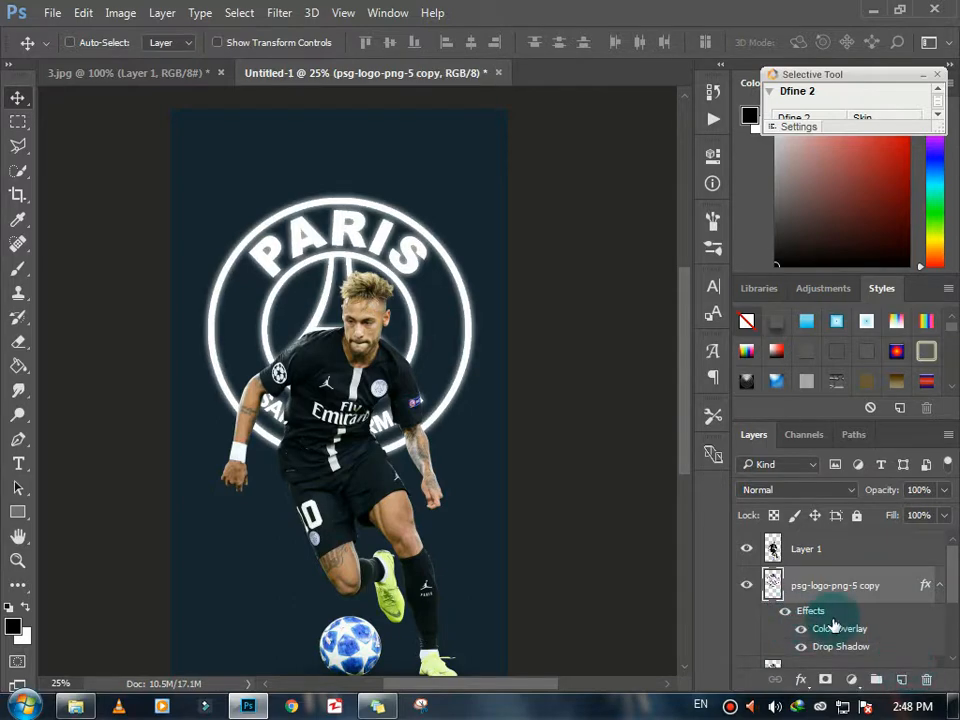
scroll(903, 598, "down", 1)
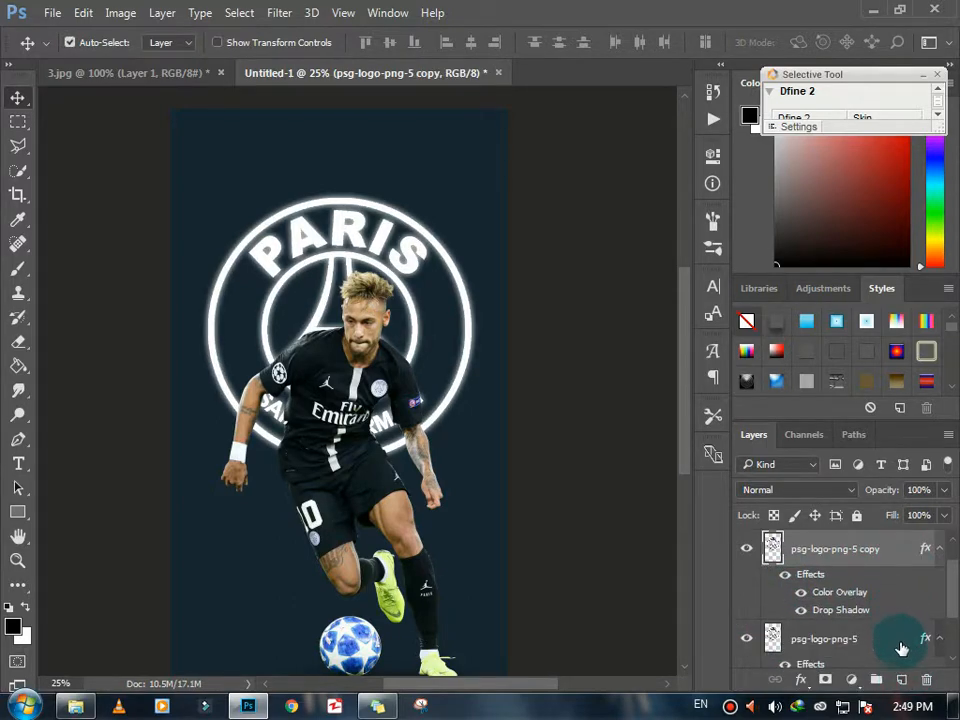
left_click(895, 638, "shift")
key("ctrl+e")
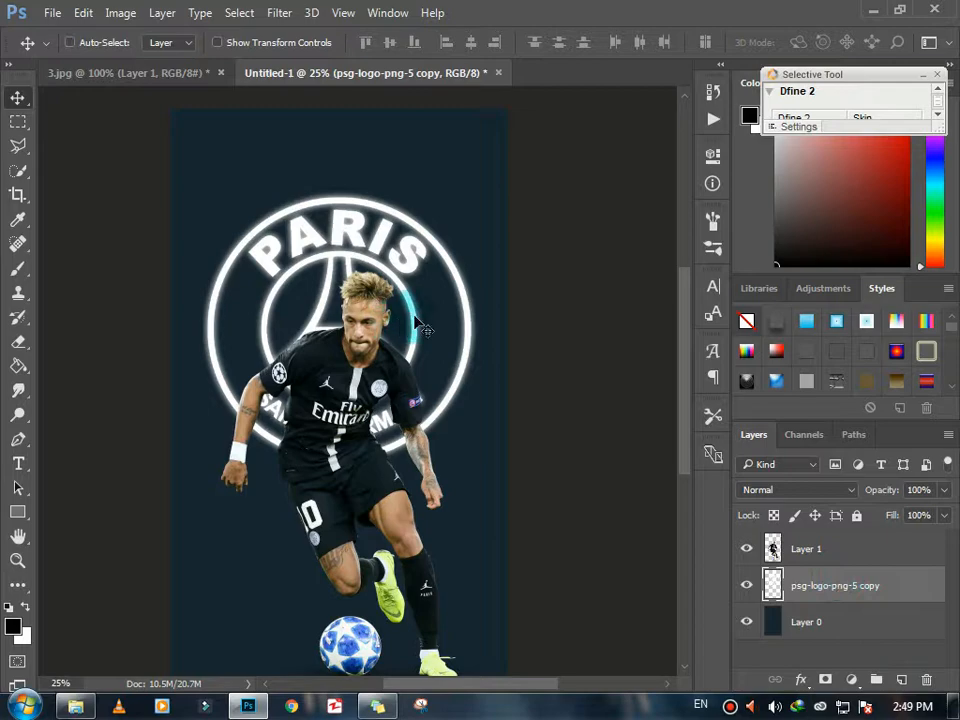
left_click(425, 355)
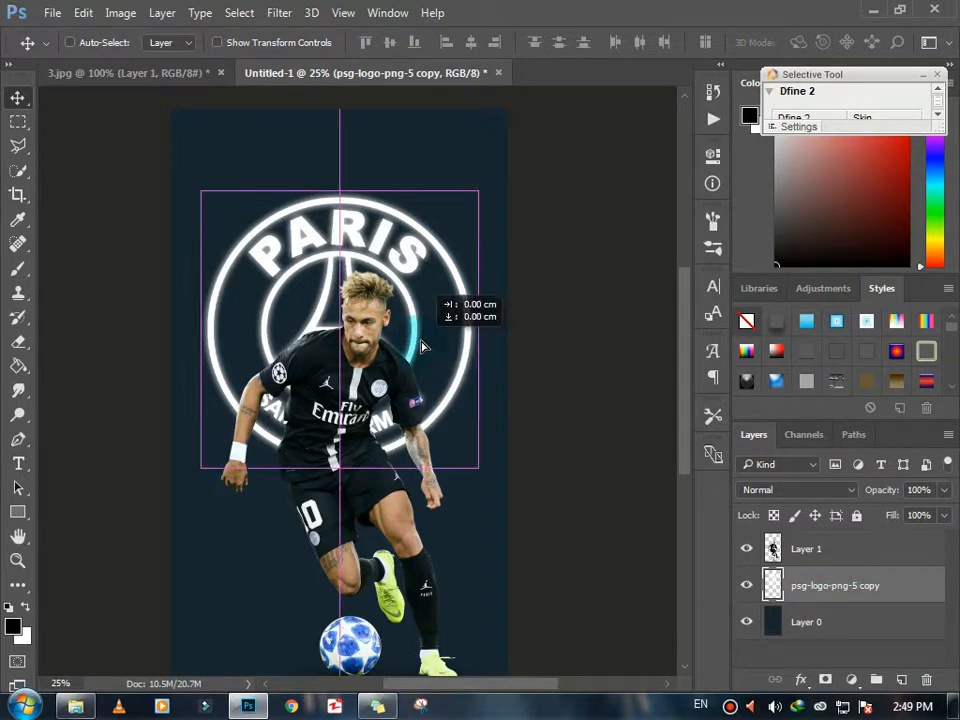
- Copy the njr logo from 3.jpg into Untitled-1 above the club logo and stretch it to about 313% width and 140% height
left_click(130, 72)
left_click_drag(350, 335, 290, 120)
key("ctrl+t")
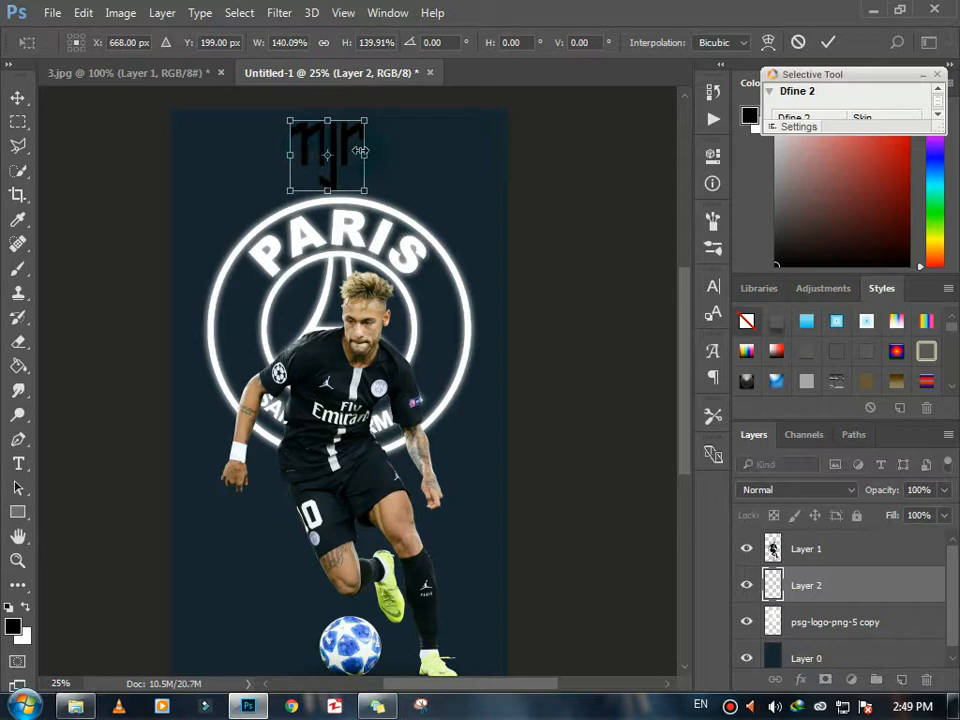
left_click_drag(366, 155, 381, 176)
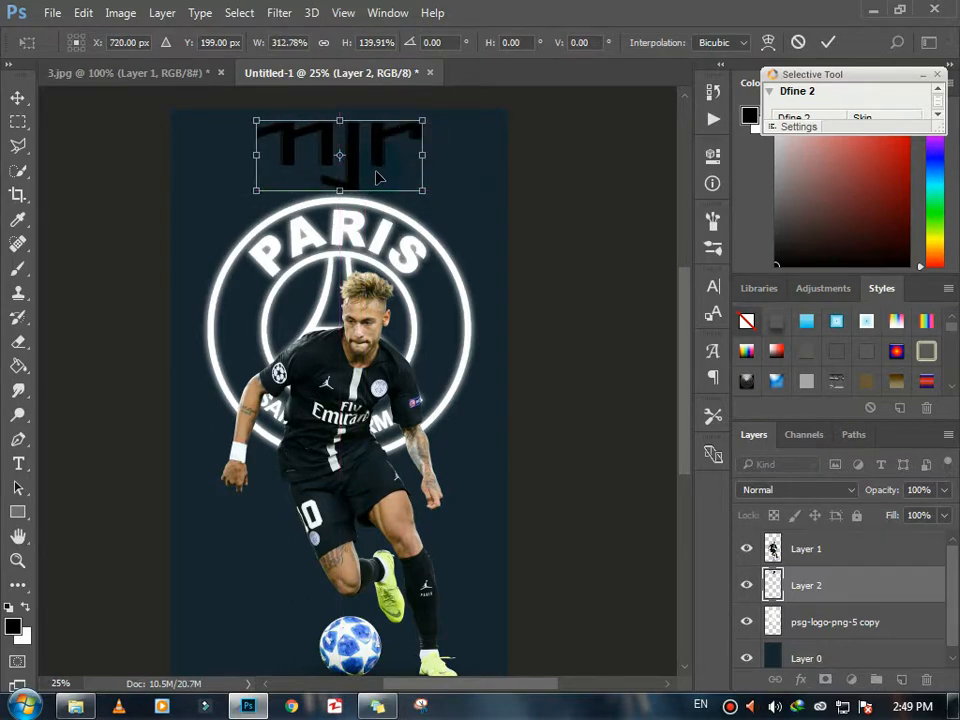
key("Return")
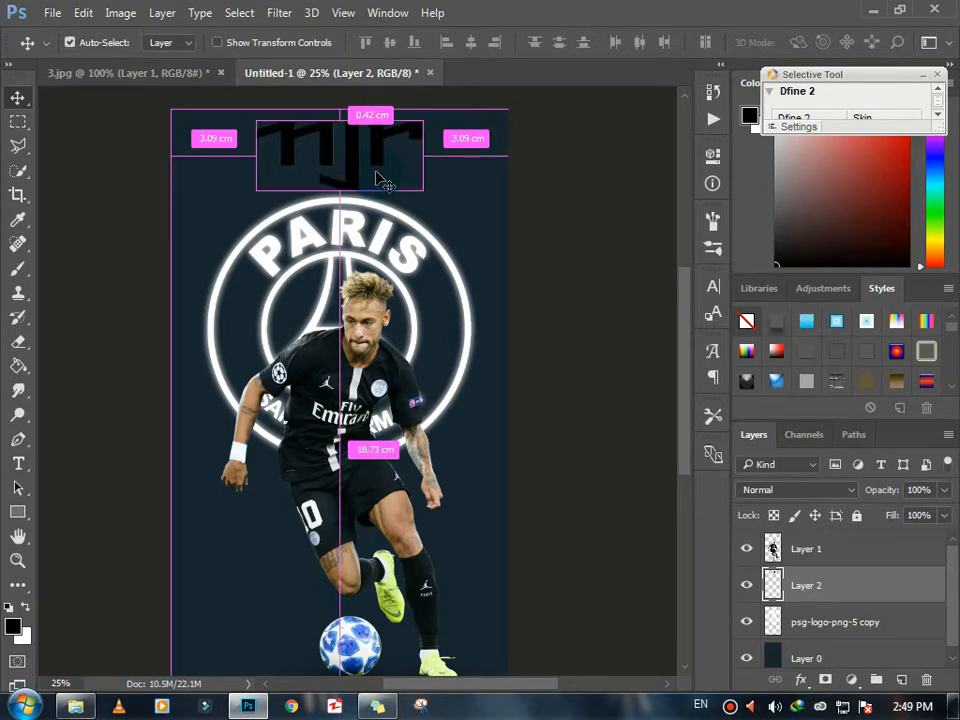
- Reduce the njr logo's height to about 83% and shift it slightly to the left
key("ctrl+t")
left_click_drag(338, 194, 338, 180)
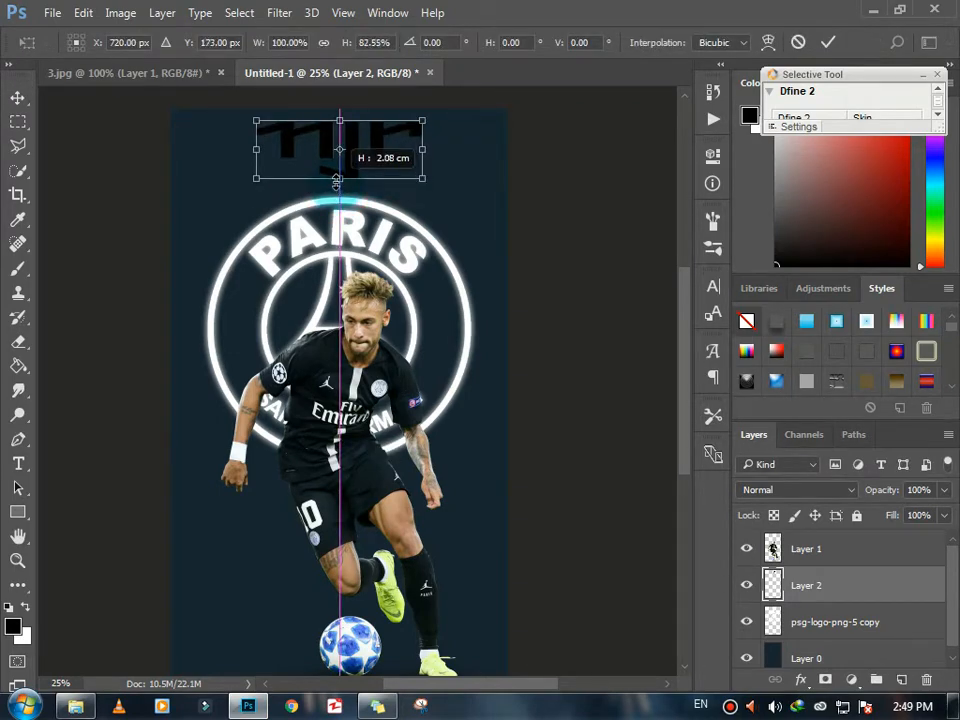
key("Return")
left_click_drag(413, 207, 394, 205)
- Apply a white Color Overlay and a white Drop Shadow to the njr logo on Layer 2
double_click(932, 588)
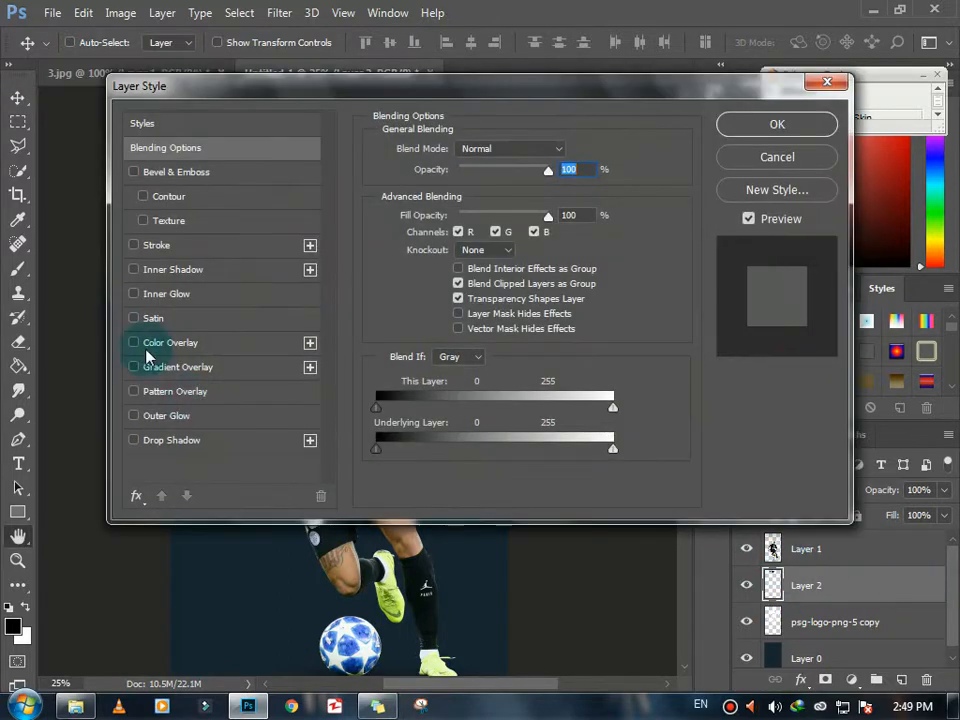
left_click_drag(229, 90, 355, 265)
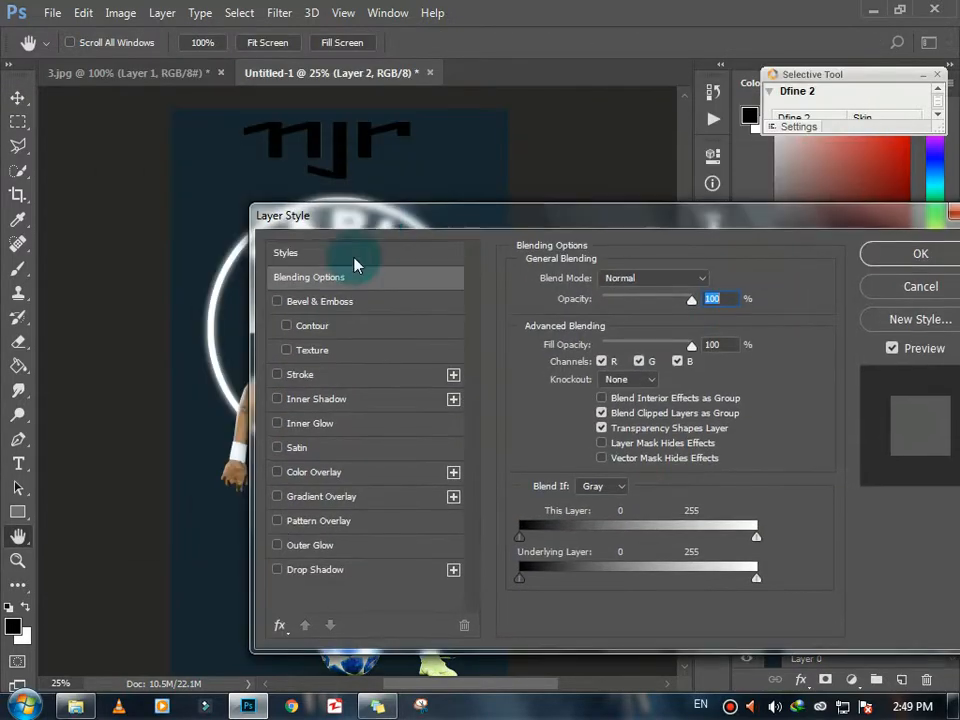
left_click(278, 472)
left_click(278, 569)
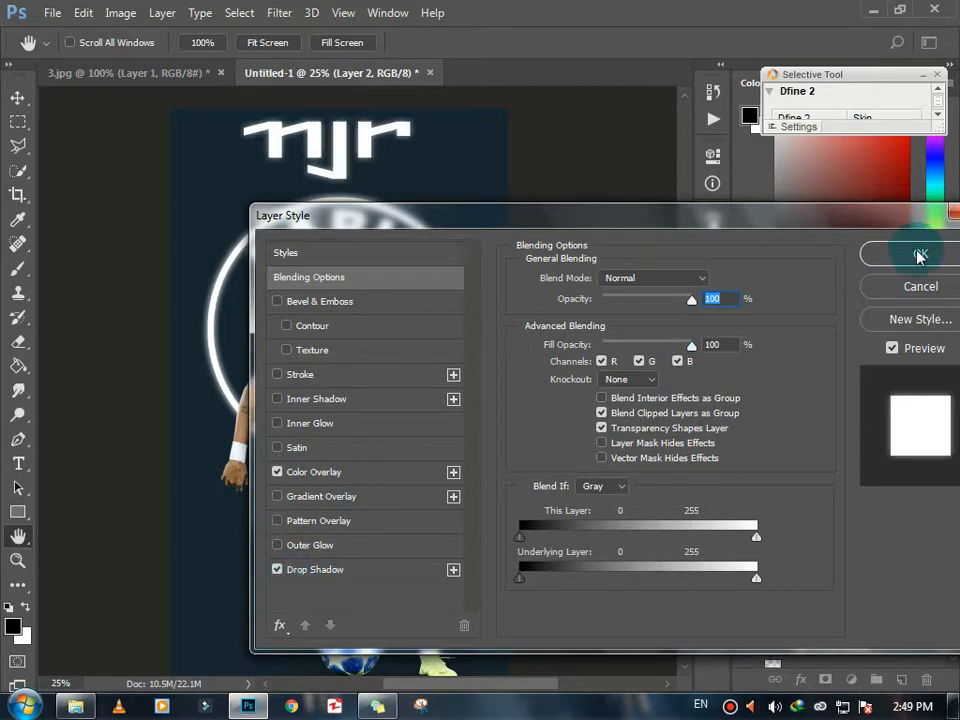
left_click(876, 253)
- Duplicate the styled njr logo layer and merge the copy with Layer 2
left_click_drag(921, 594, 902, 680)
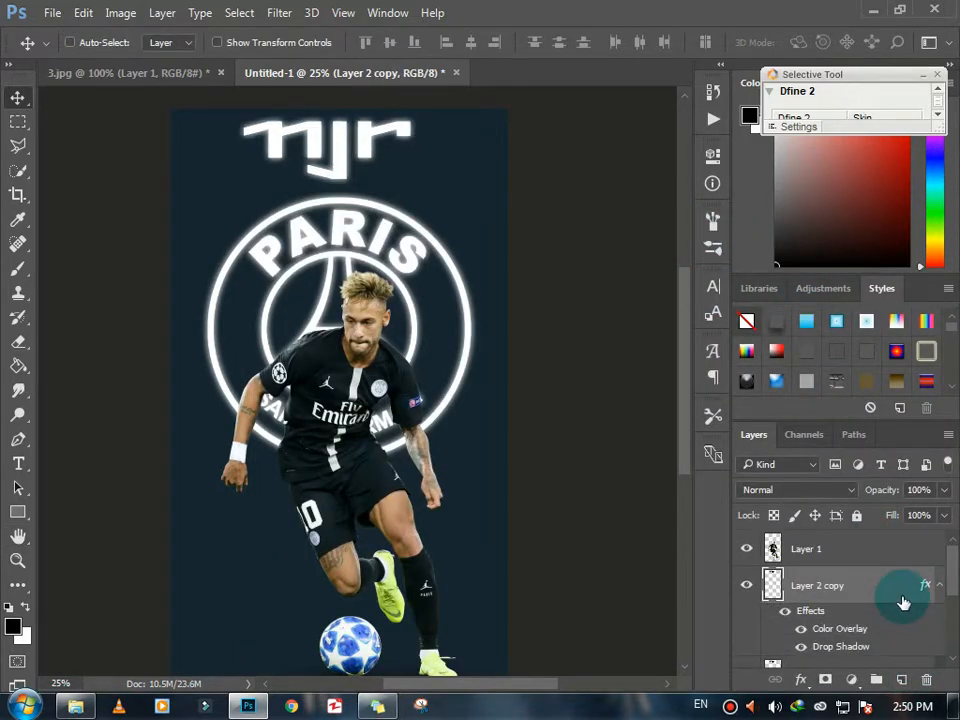
scroll(903, 602, "down", 1)
left_click(775, 638, "shift")
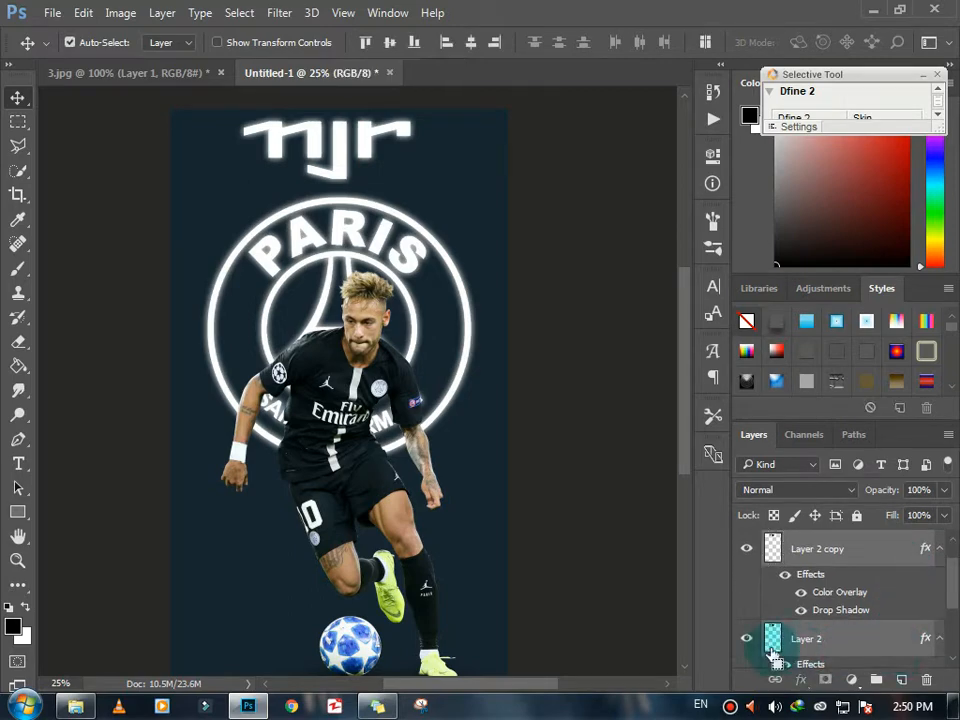
key("ctrl+e")
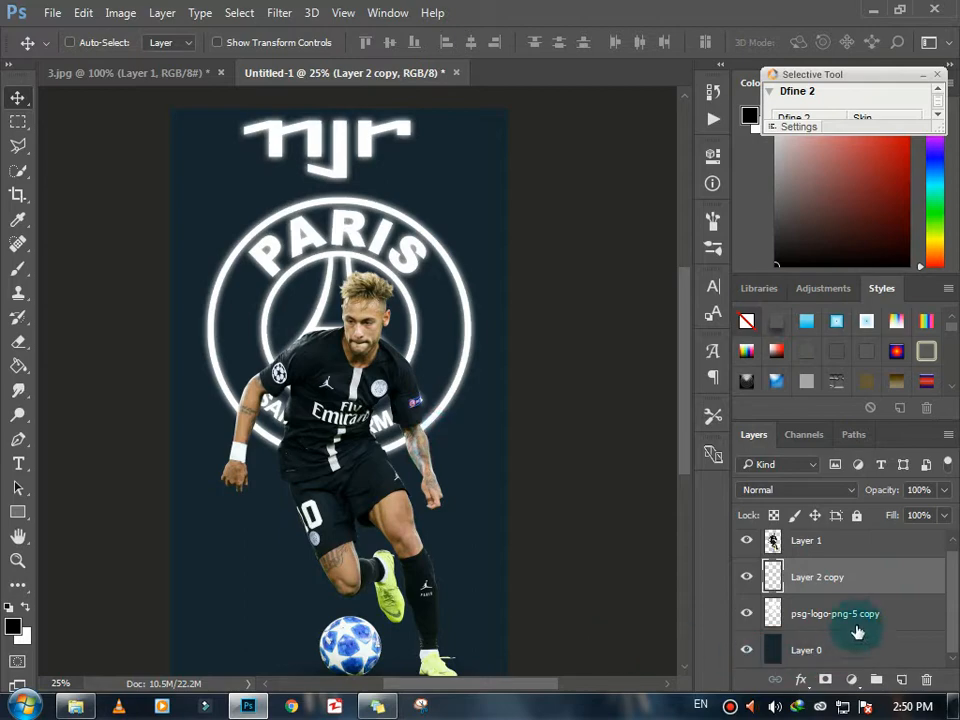
- Apply the Camera Raw Filter to the player layer with Clarity +46, Shadows -27 and Whites -11
left_click(905, 544)
left_click(283, 13)
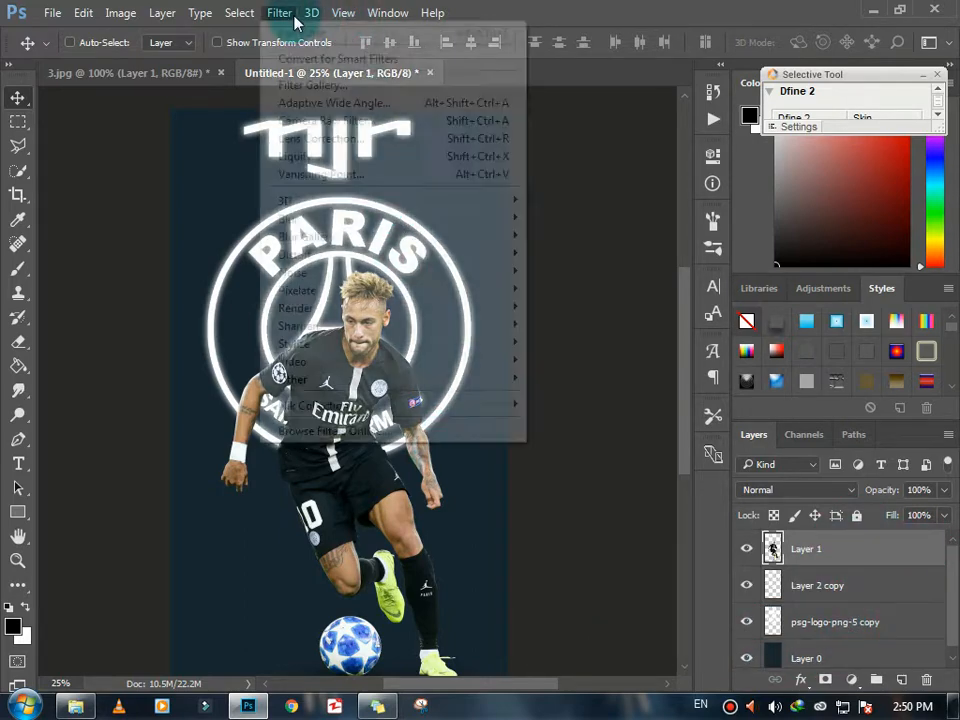
left_click(333, 122)
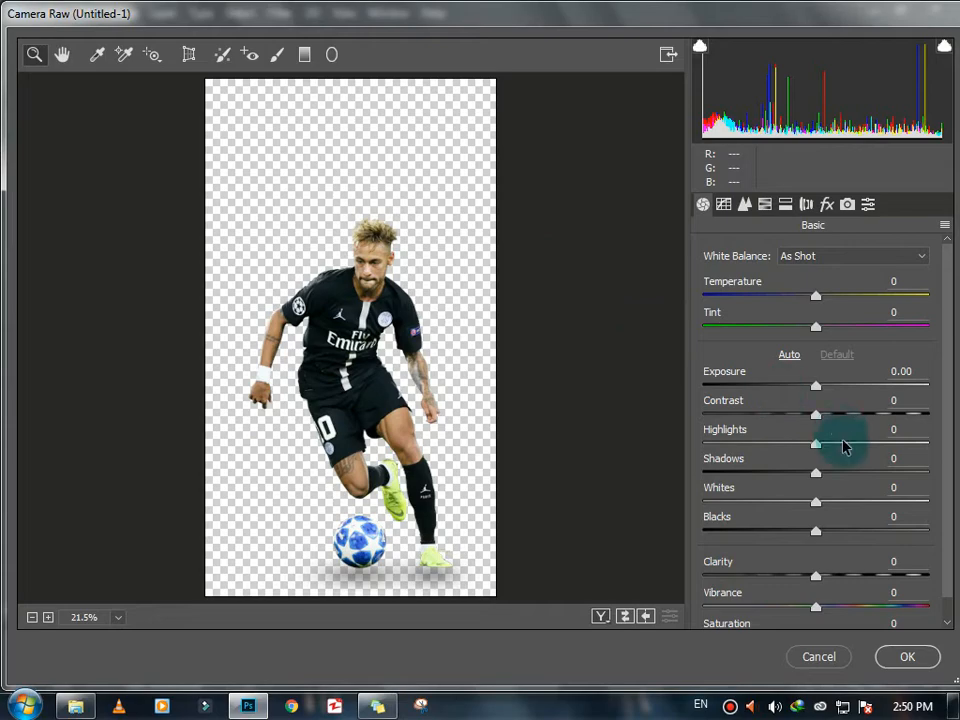
left_click_drag(828, 578, 867, 575)
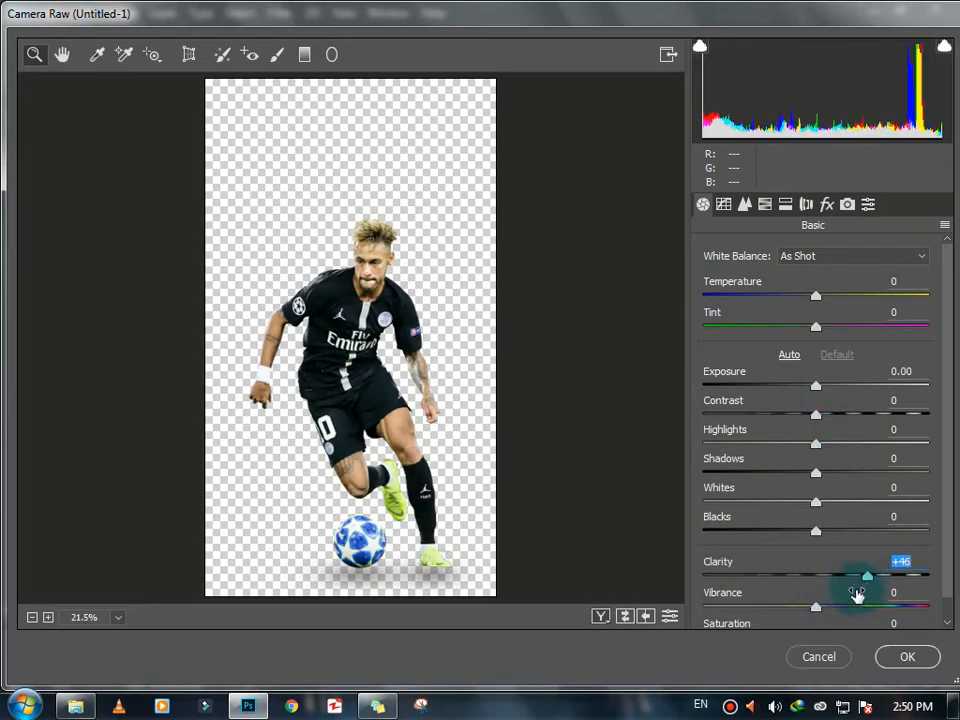
left_click(905, 658)
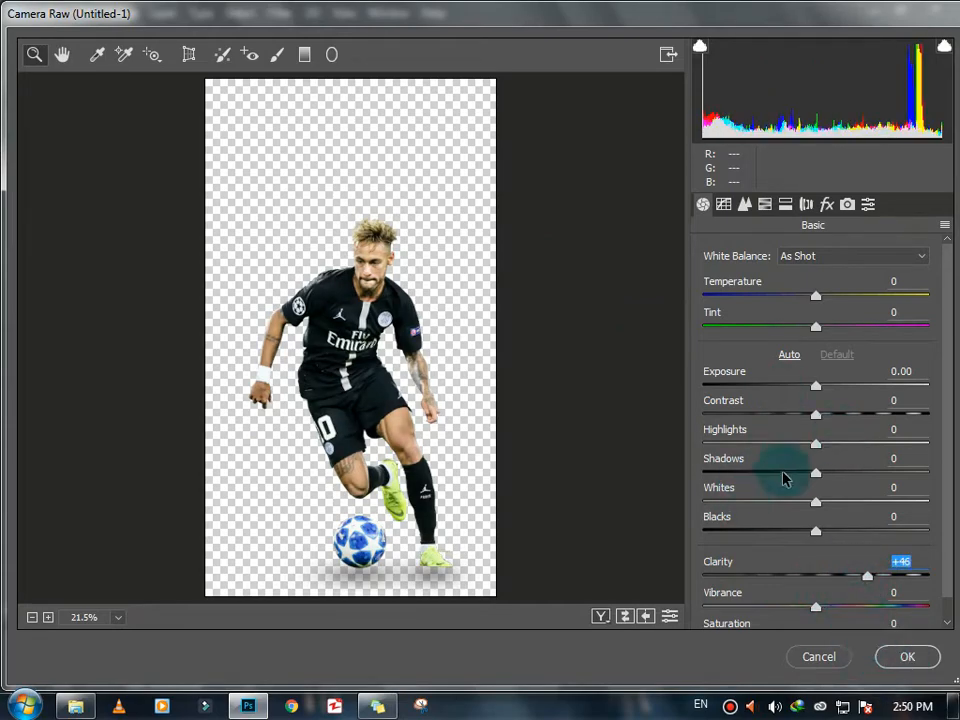
mouse_move(786, 476)
left_mouse_down()
mouse_move(805, 485)
mouse_move(776, 486)
mouse_move(786, 475)
left_mouse_up()
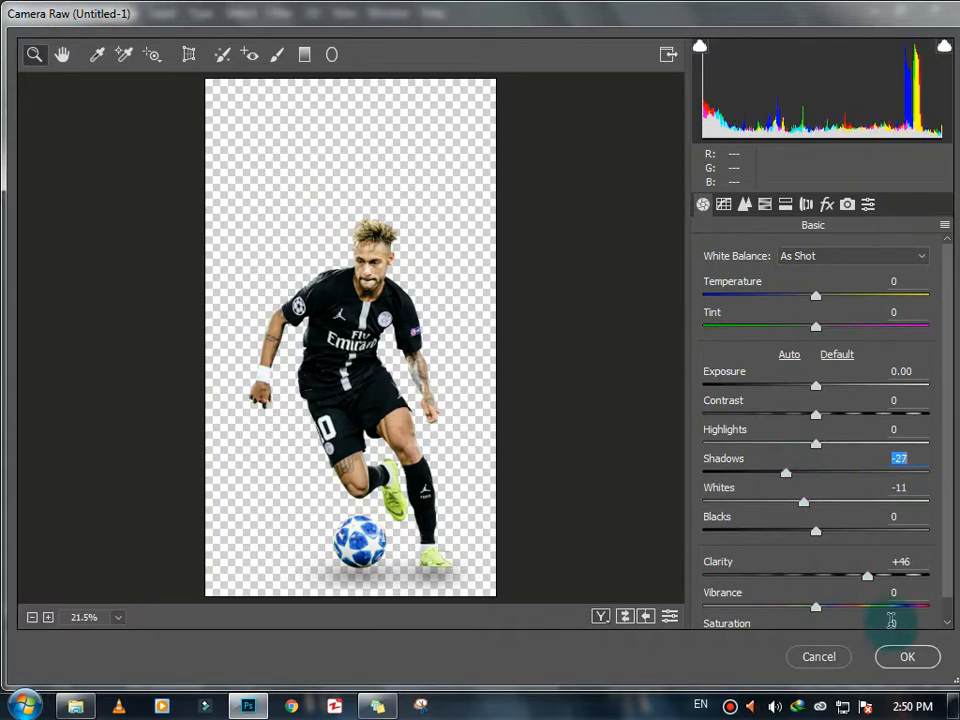
left_click(907, 656)
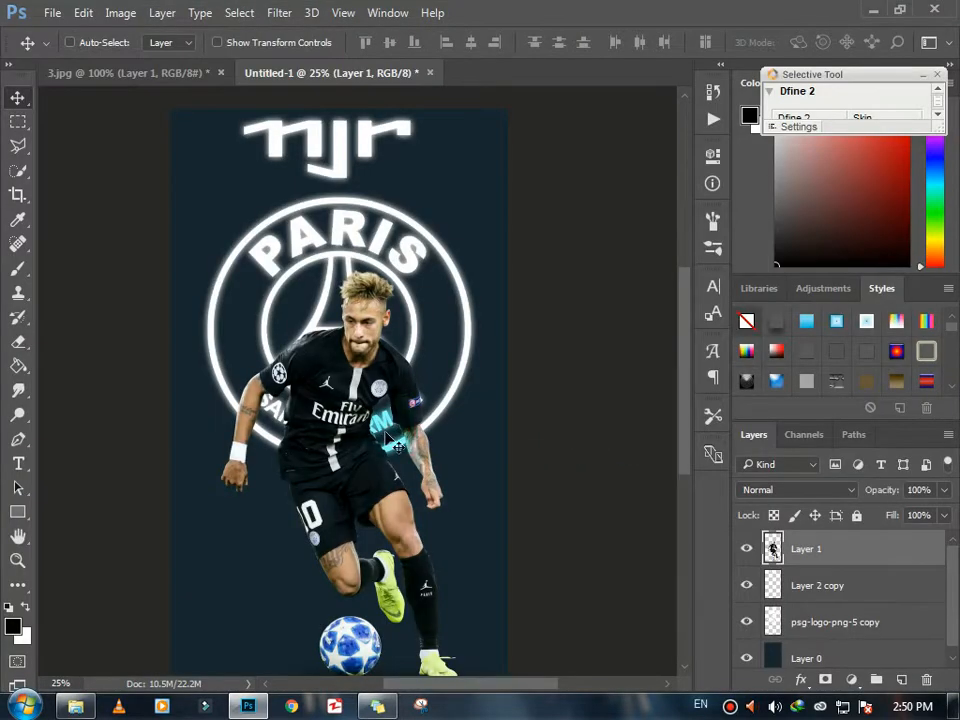
- Check the whole composition, including the ground shadows, and fit the wallpaper to the screen
scroll(407, 437, "up", 1)
scroll(407, 437, "down", 4)
scroll(407, 437, "up", 2)
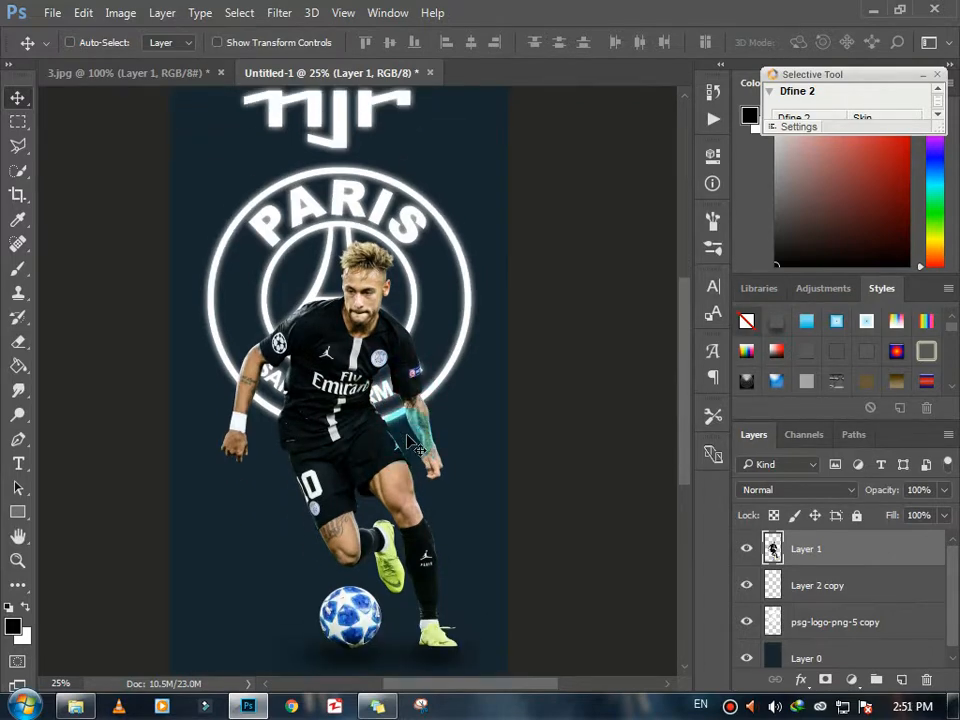
scroll(407, 437, "down", 1)
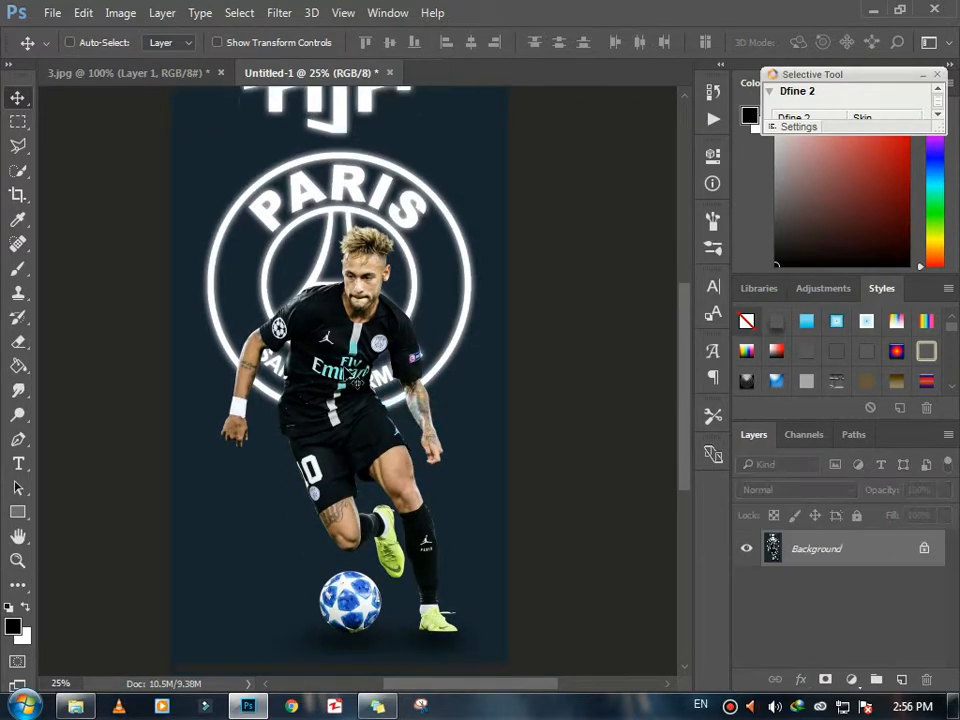
left_click(18, 561)
left_click(526, 42)
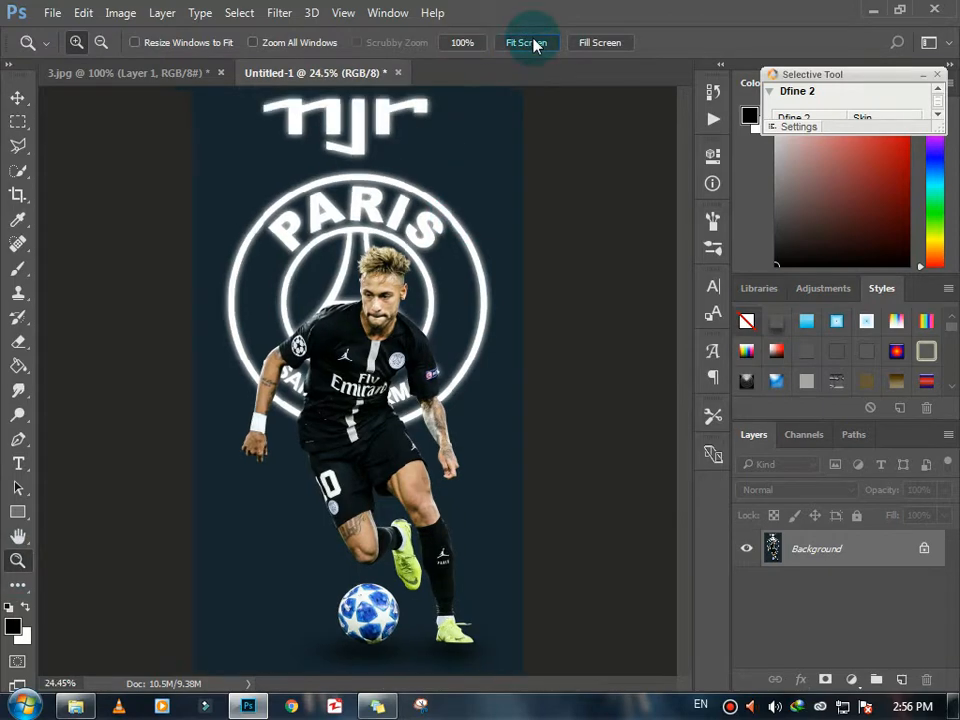
- Start HDR Toning on the flattened wallpaper with Local Adaptation, setting the Edge Glow Radius to 101 px and Strength to 3.45
left_click(86, 16)
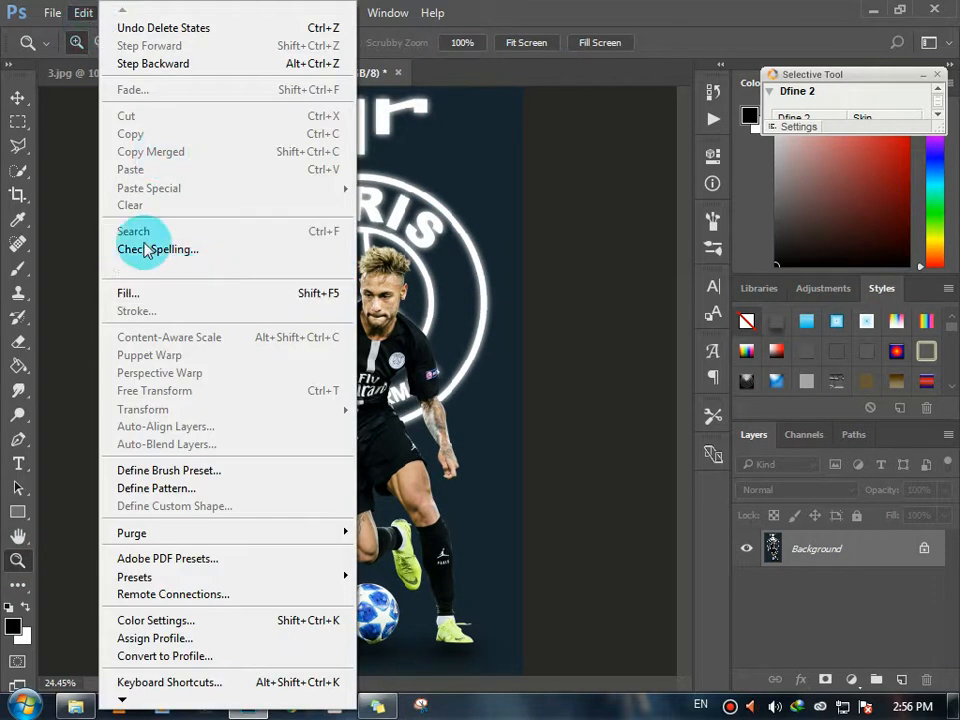
mouse_move(110, 13)
mouse_move(145, 60)
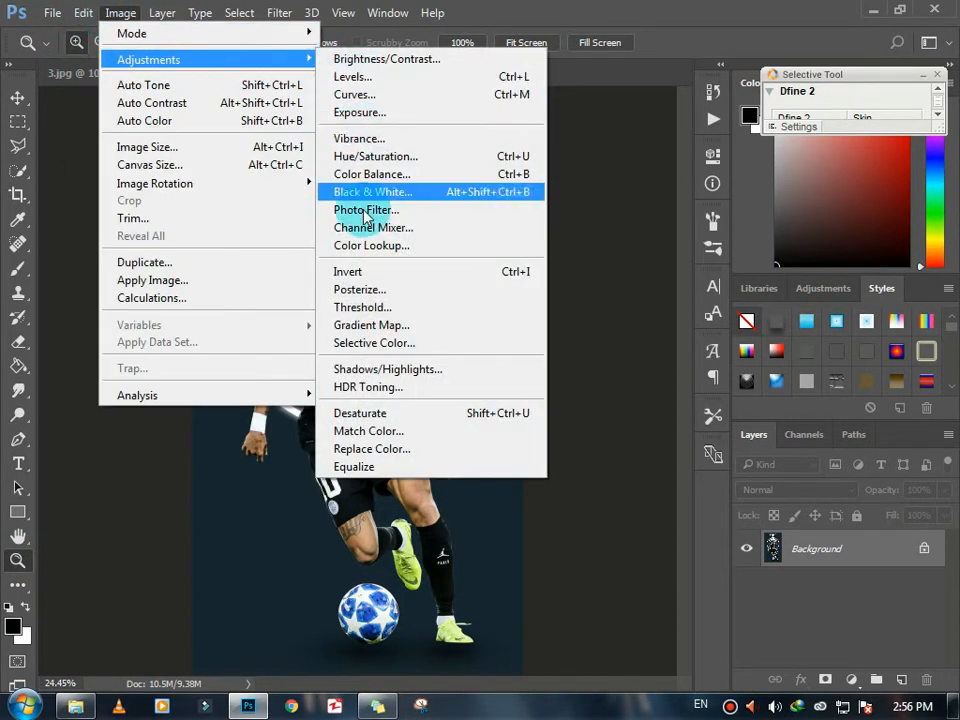
left_click(468, 384)
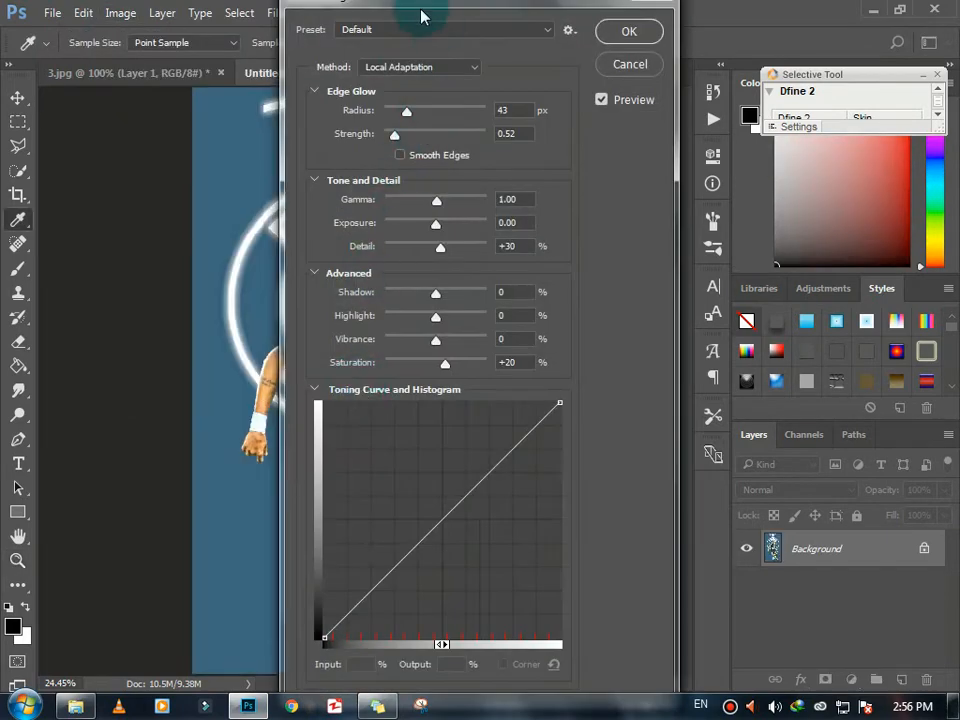
left_click_drag(422, 8, 722, 58)
left_click(706, 92)
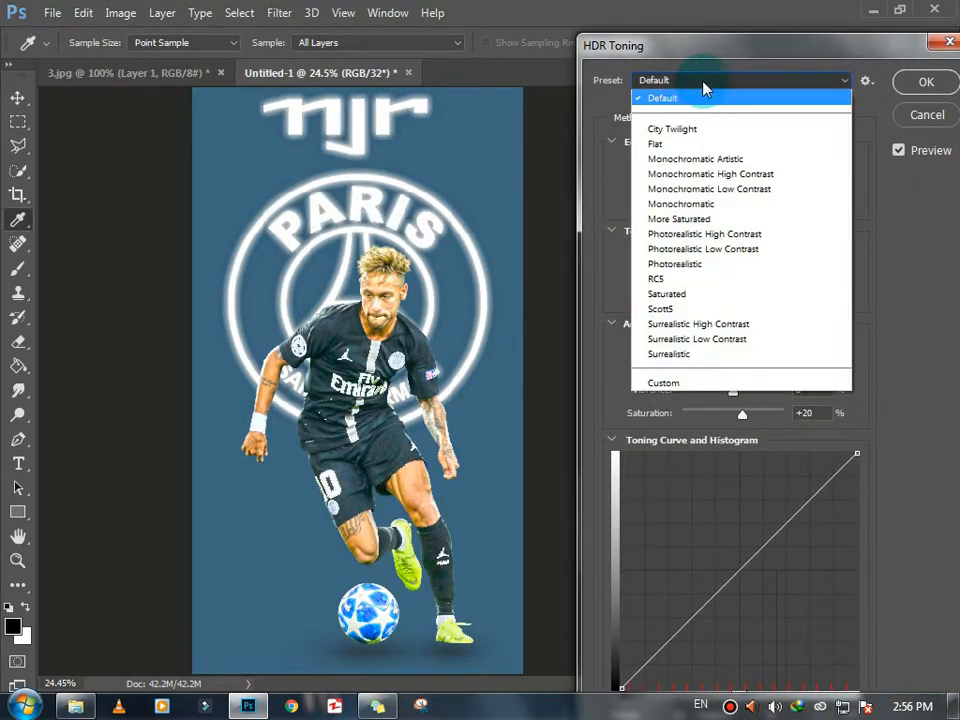
left_click(675, 358)
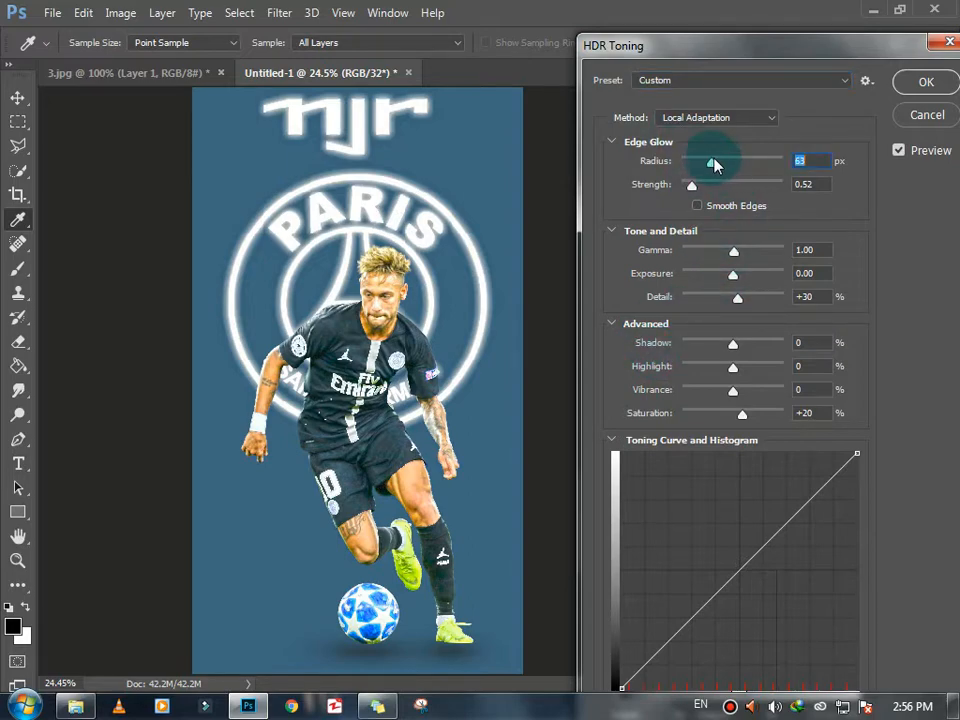
left_click_drag(735, 161, 729, 161)
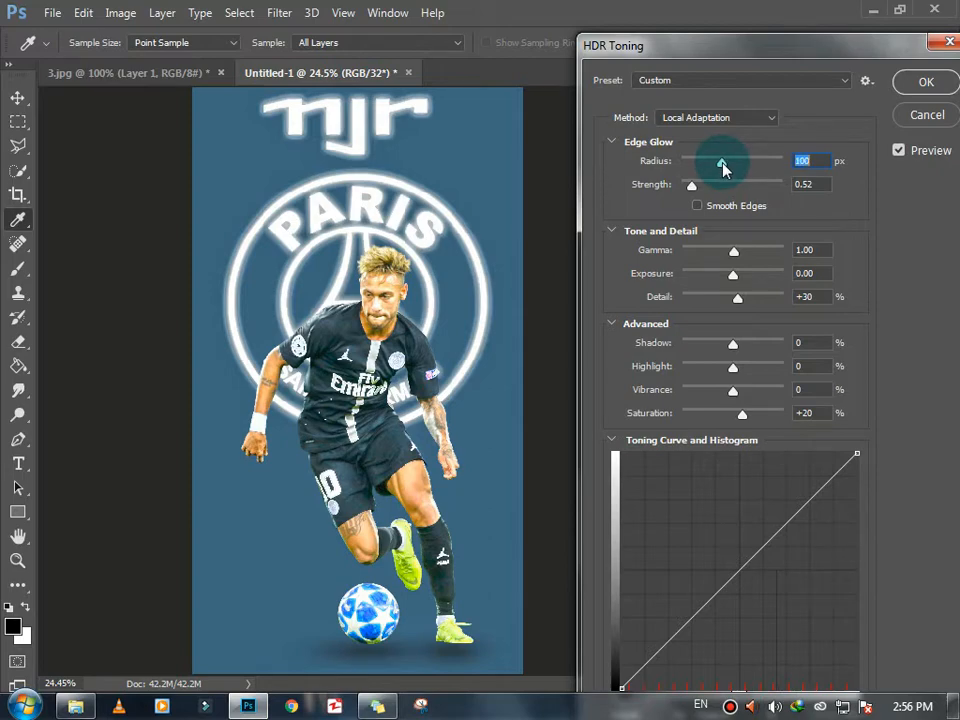
type("101")
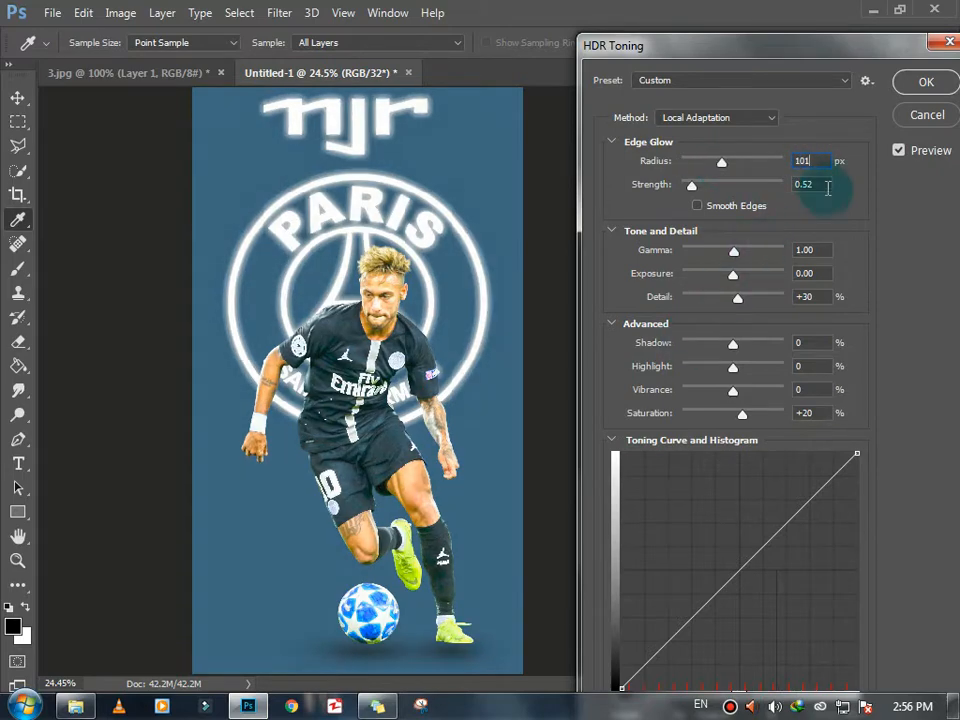
left_click_drag(814, 187, 785, 189)
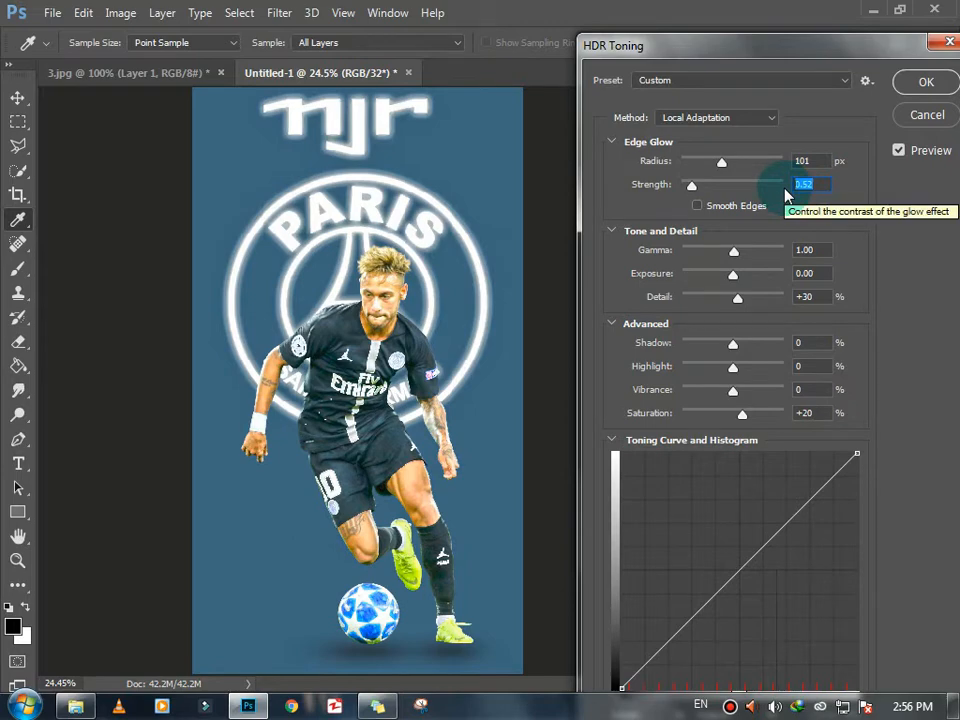
type("3.45")
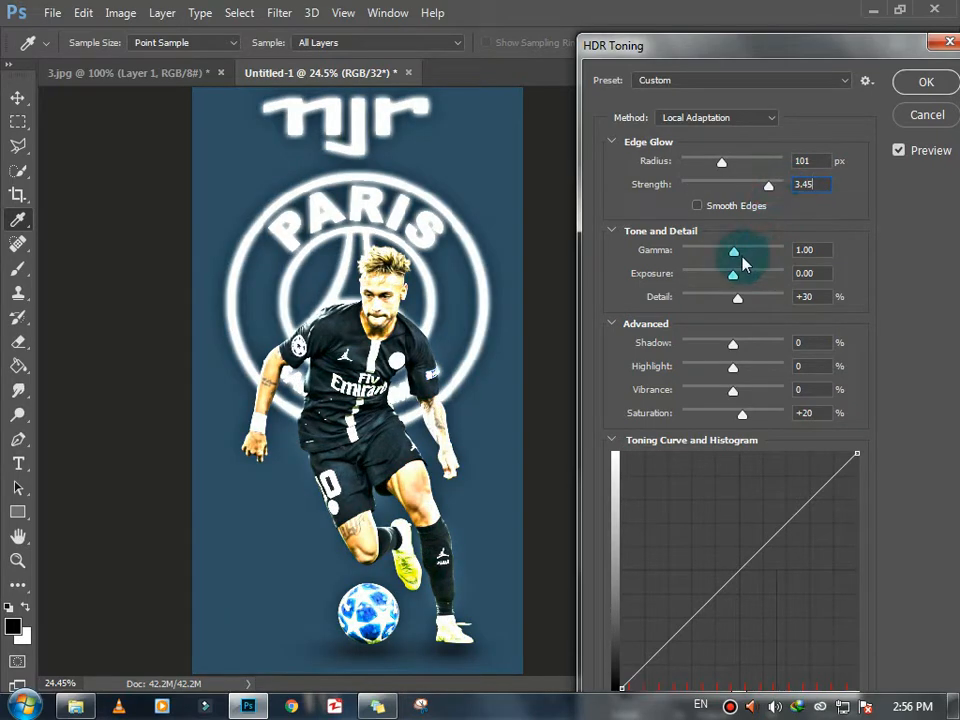
- Set the HDR Toning tone and detail values to Gamma 0.84, Exposure -1.24 and Detail 48%
left_click_drag(816, 246, 759, 247)
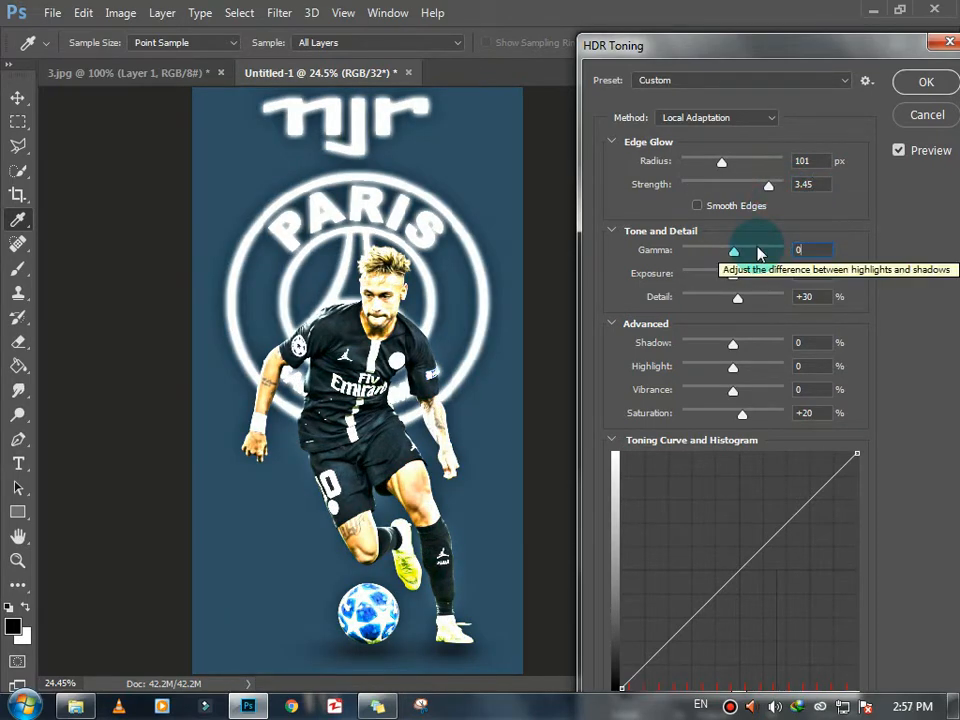
type("0.84")
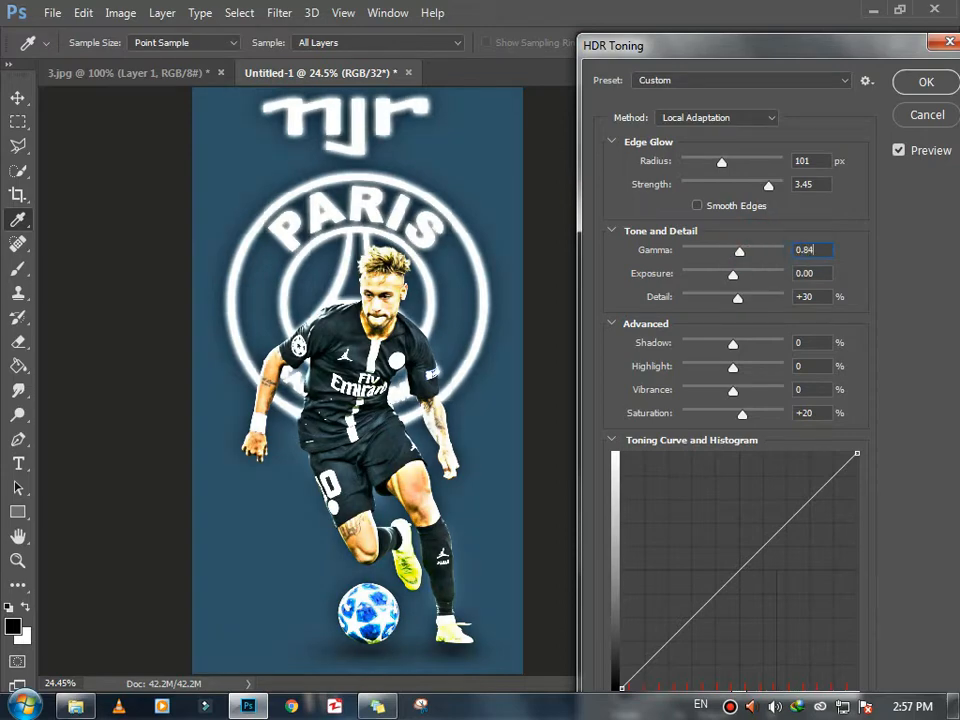
key("Tab")
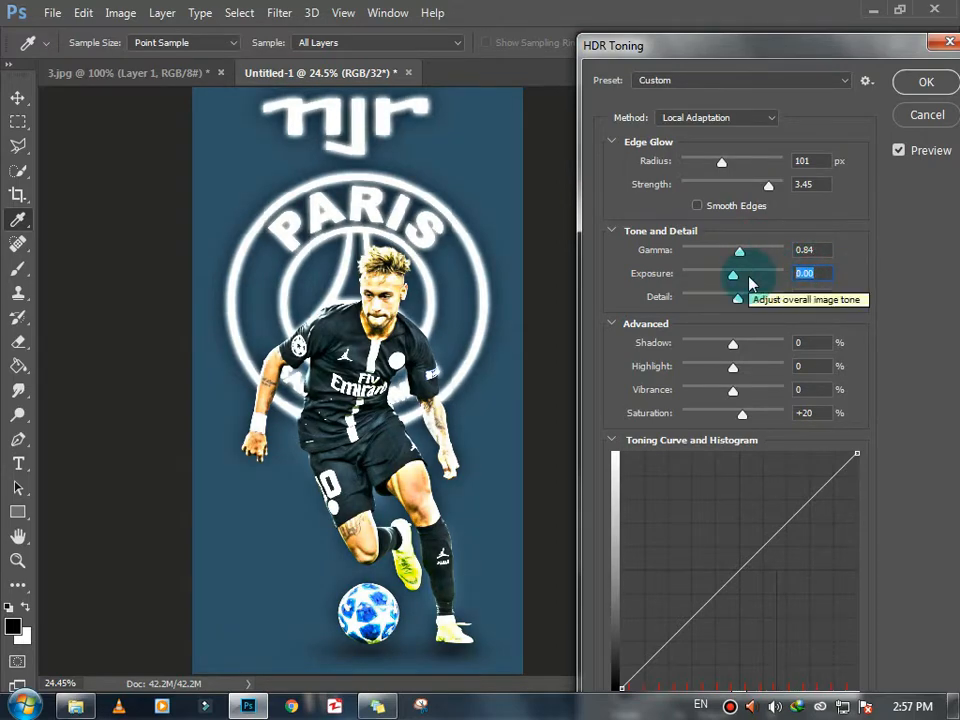
type("1024")
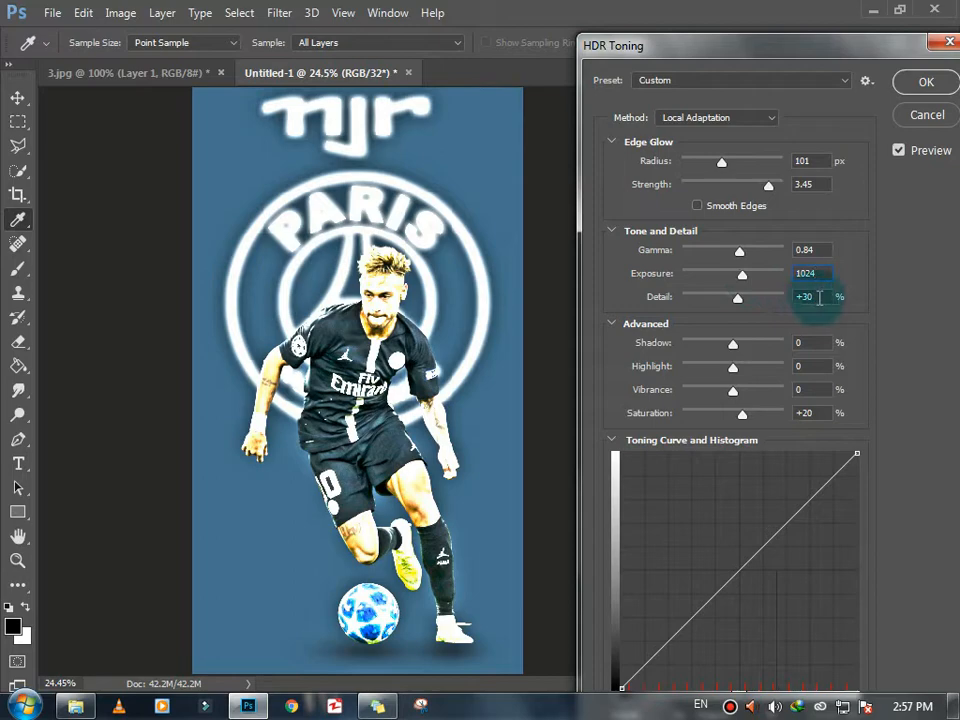
left_click(818, 298)
left_click(490, 281)
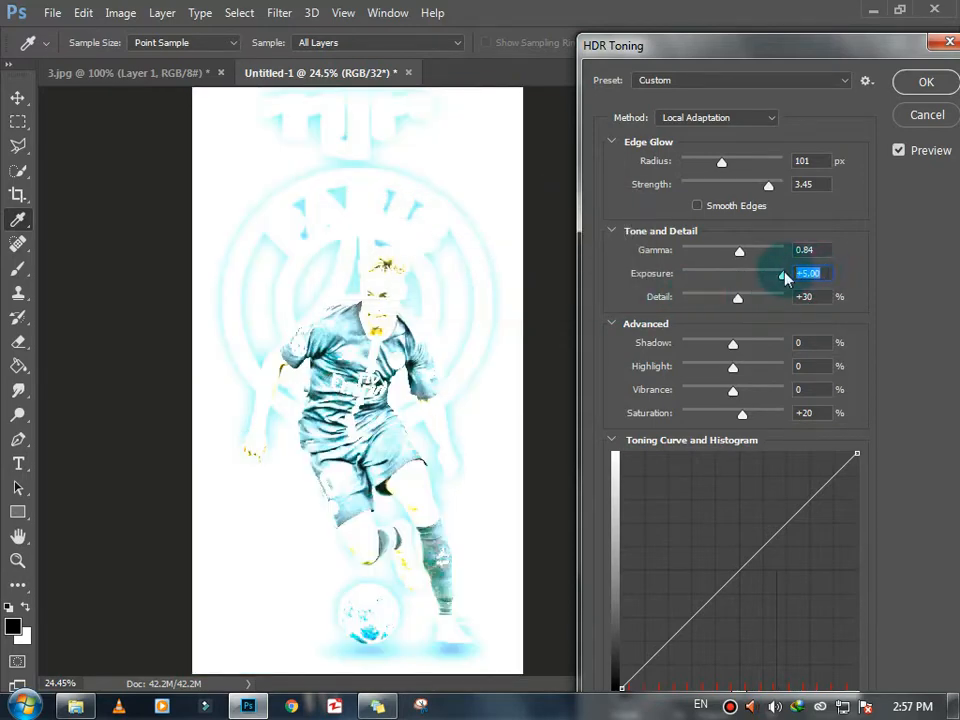
type("1")
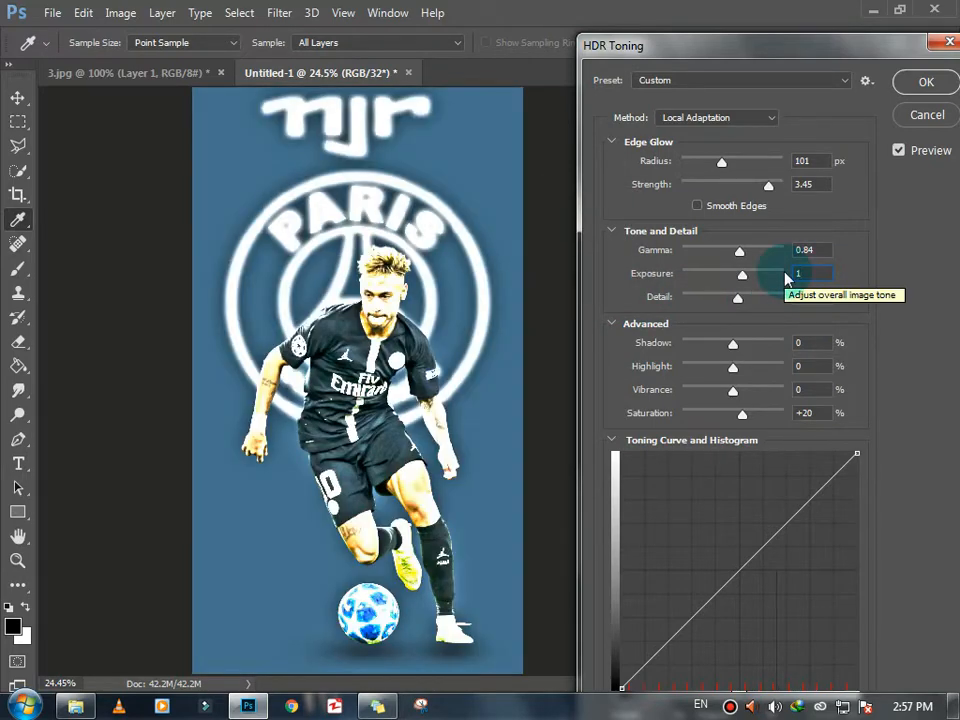
left_click_drag(742, 276, 721, 278)
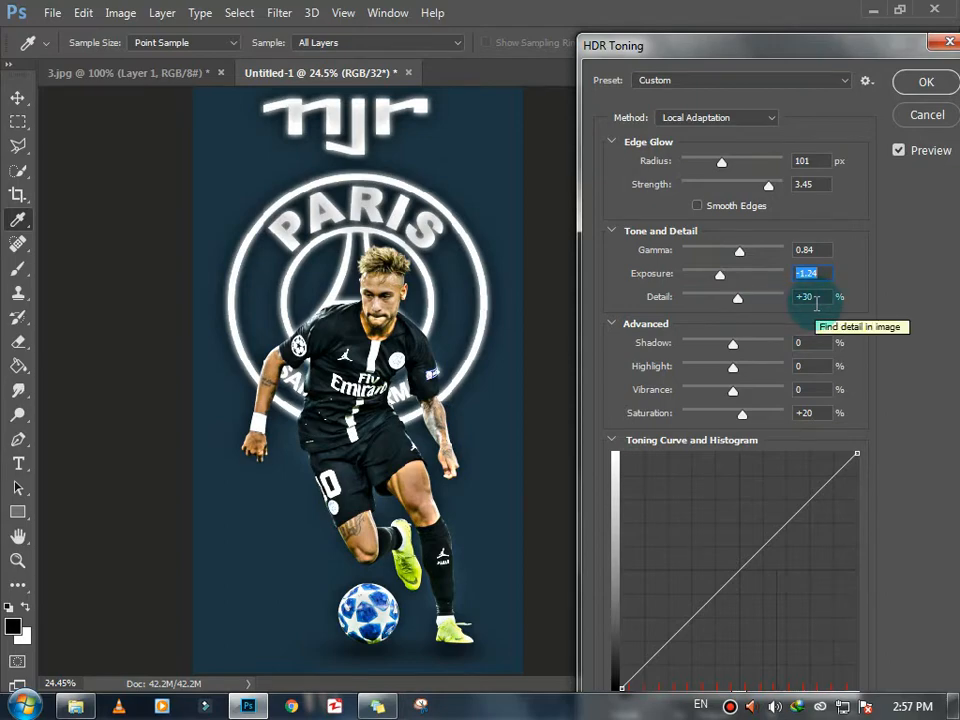
left_click_drag(739, 300, 740, 304)
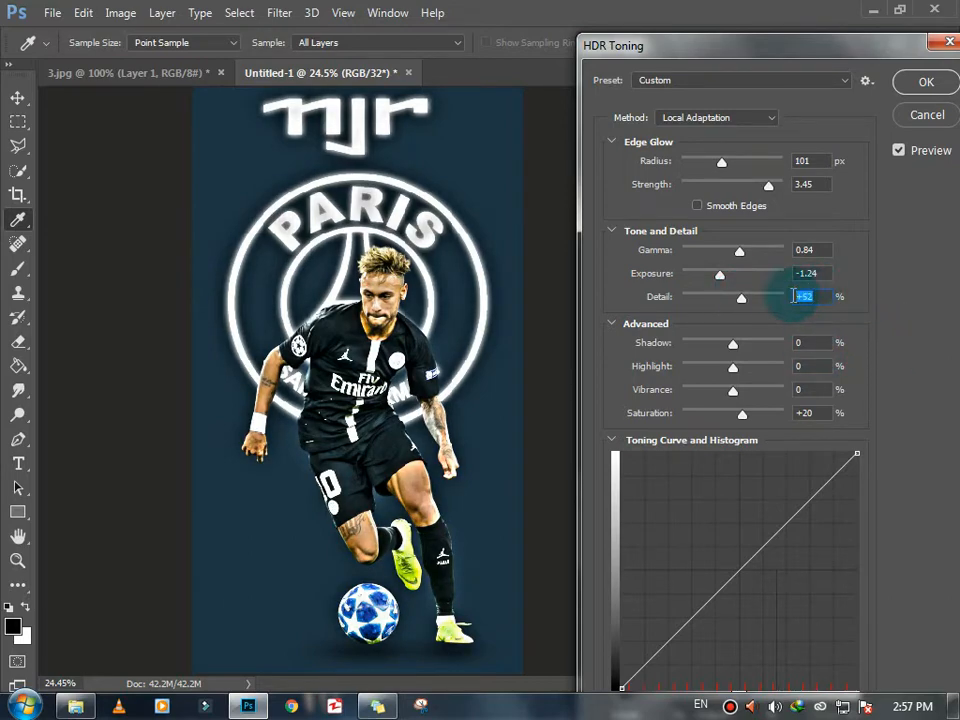
type("48")
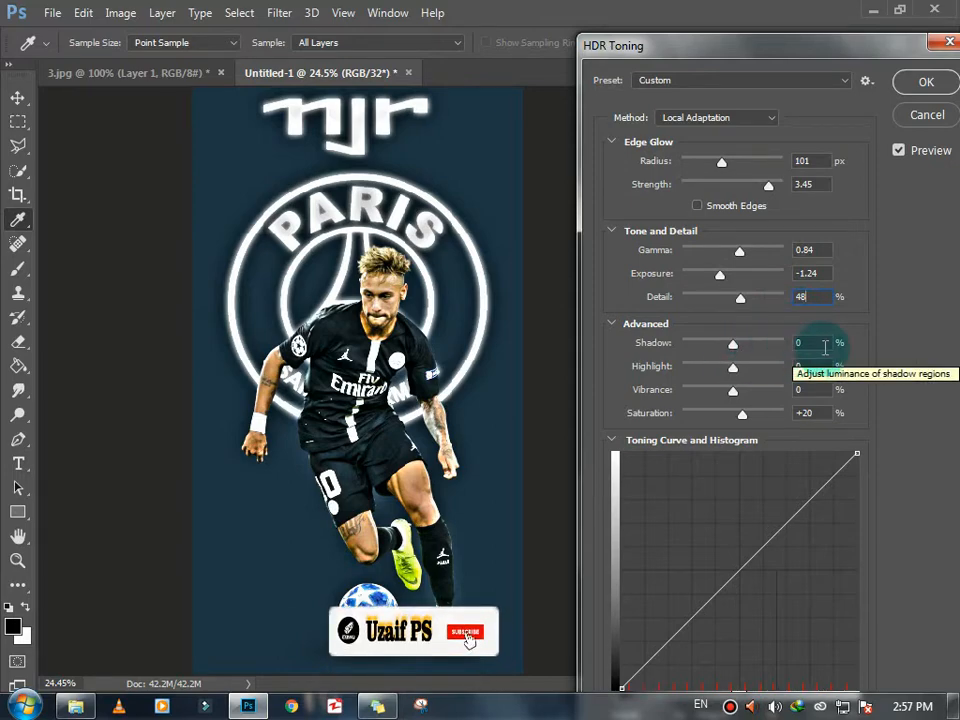
- Set the advanced HDR values to Shadow +85%, Highlight +6%, Vibrance +100% and Saturation +3%, and apply the toning
left_click_drag(733, 344, 778, 348)
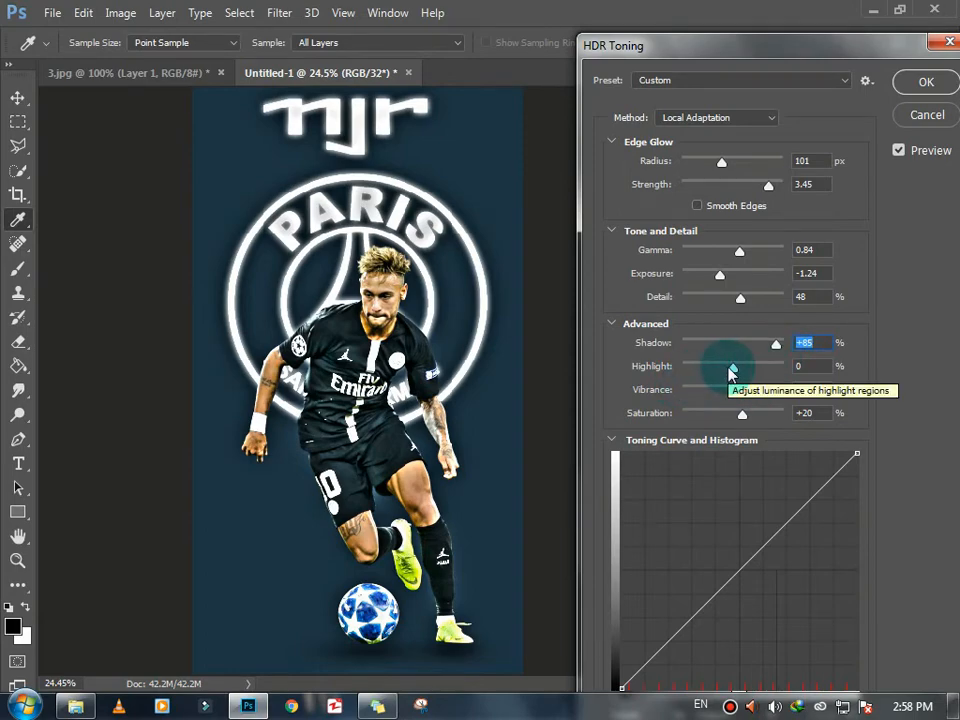
left_click_drag(733, 370, 737, 374)
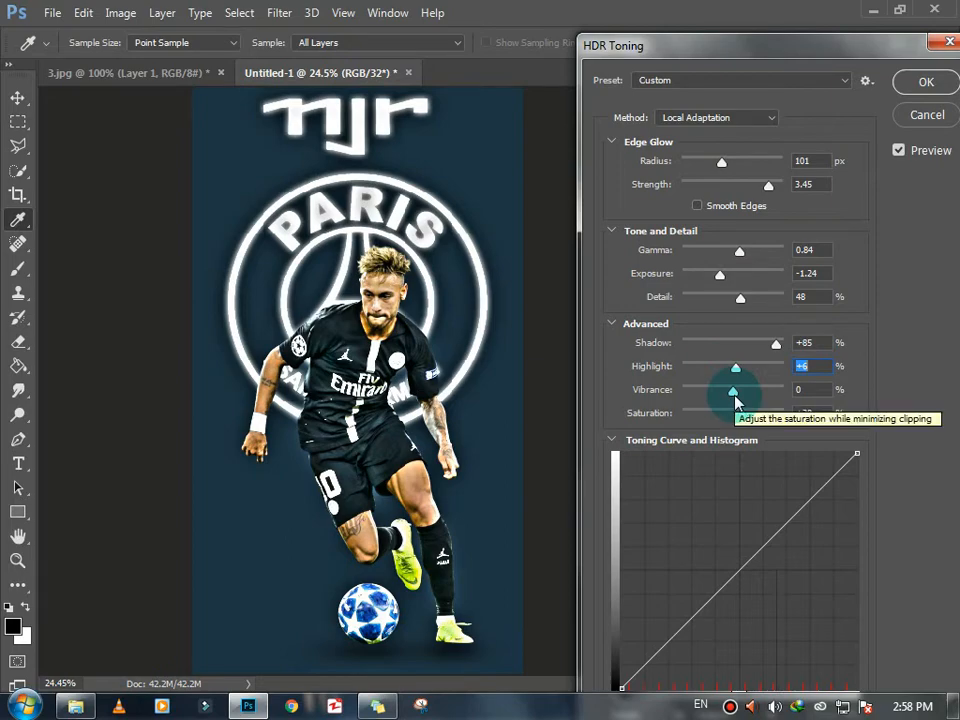
left_click_drag(736, 400, 784, 392)
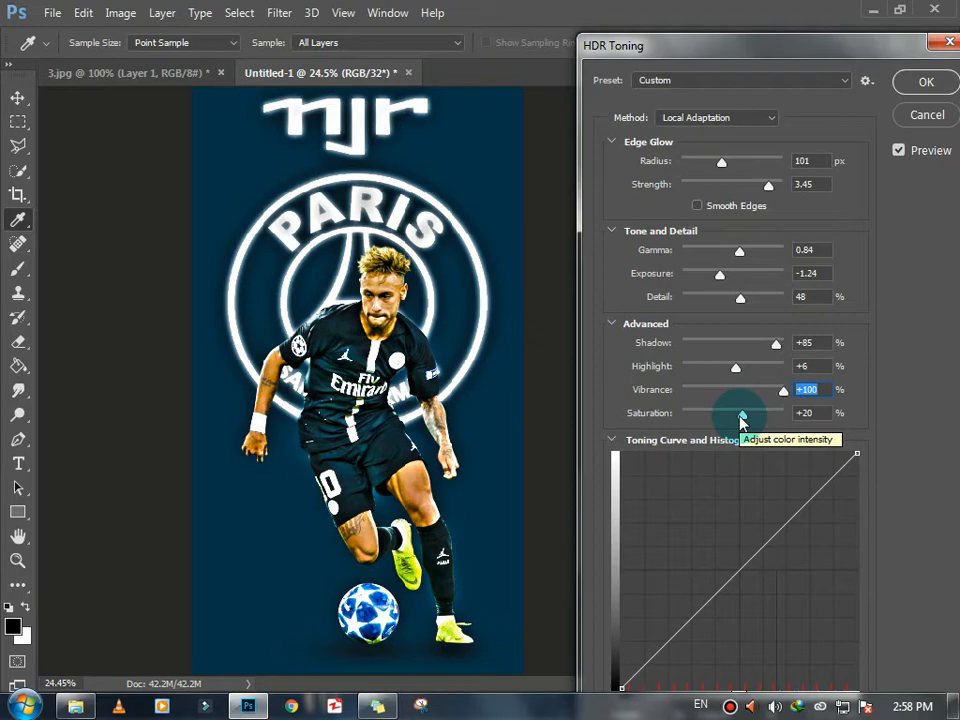
left_click_drag(740, 417, 735, 418)
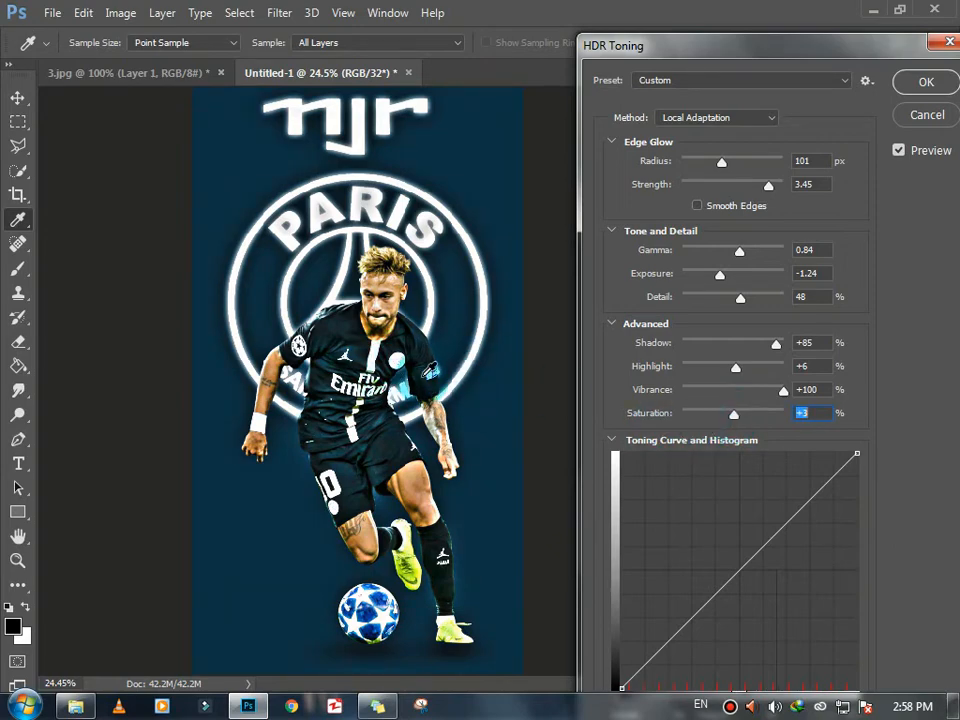
left_click(924, 88)
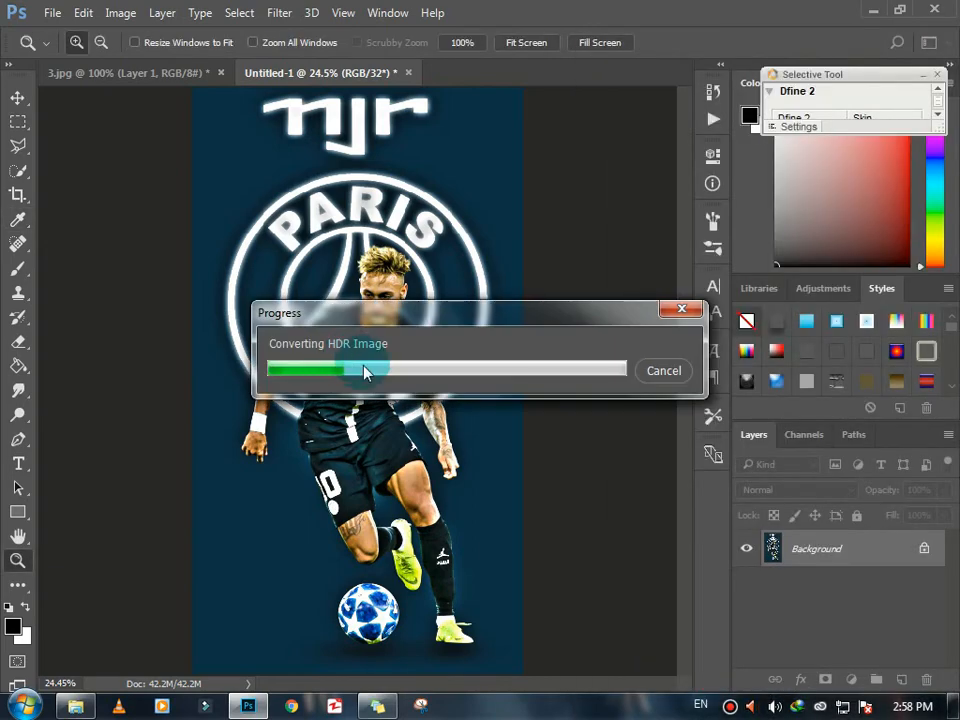